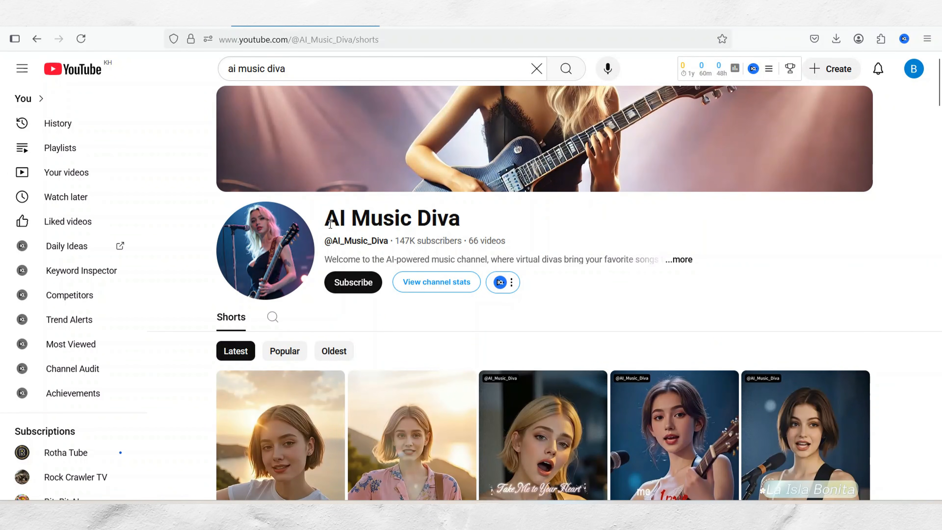
Open the AI Music Diva channel's full description and check its join date and subscriber count
drag(324, 223, 411, 224)
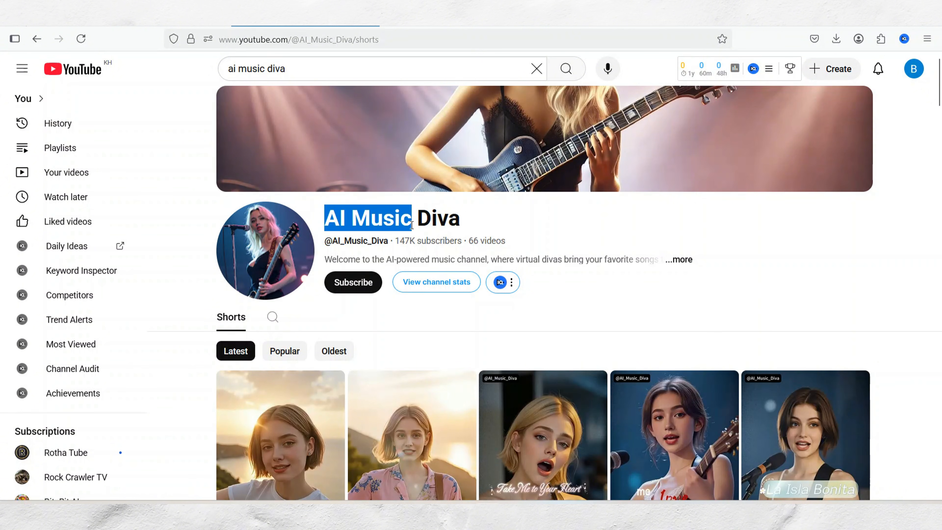
click(433, 221)
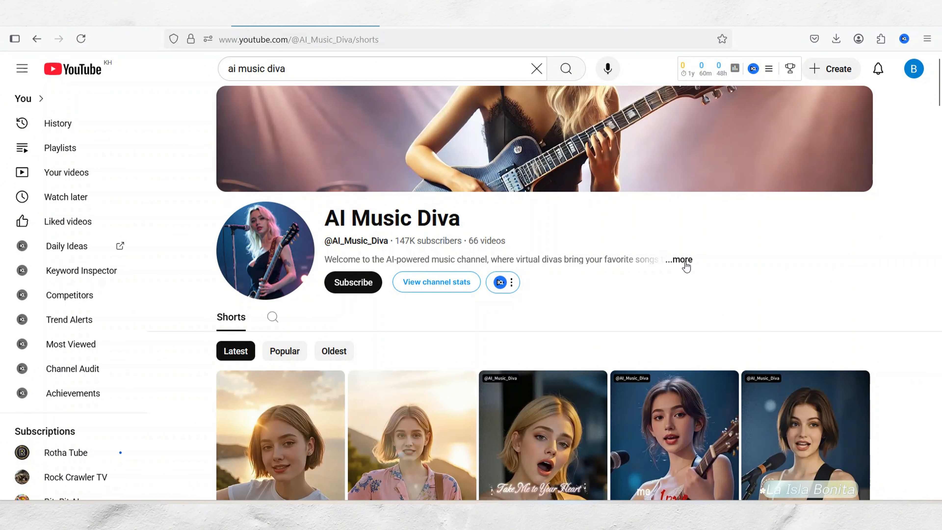
click(684, 260)
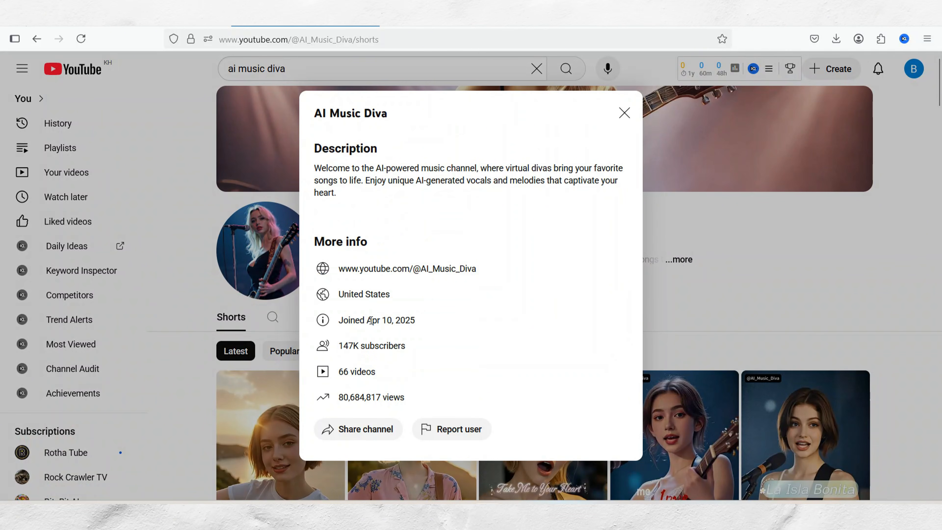
drag(367, 321, 415, 325)
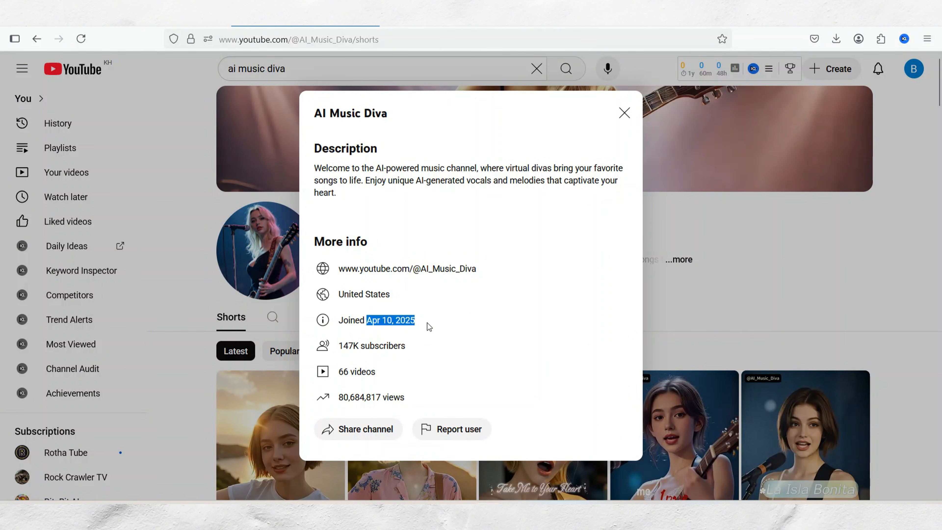
click(426, 326)
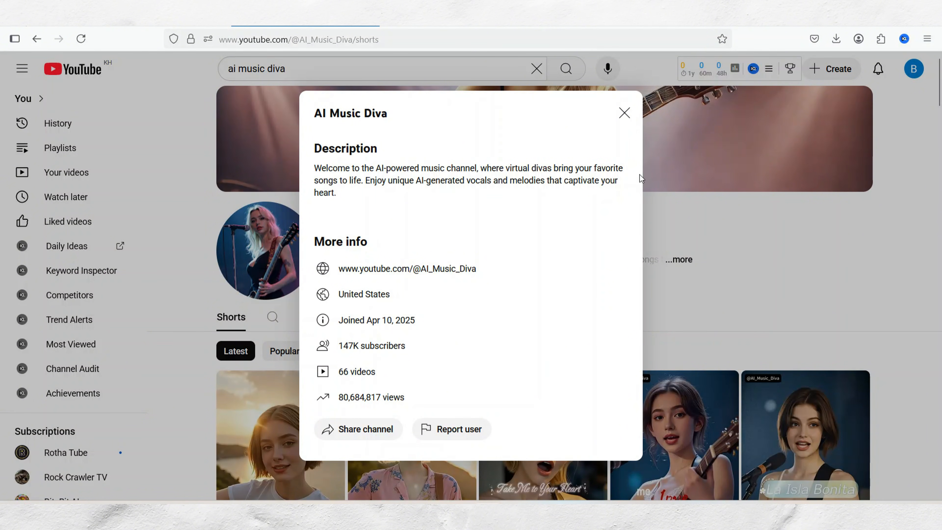
click(624, 113)
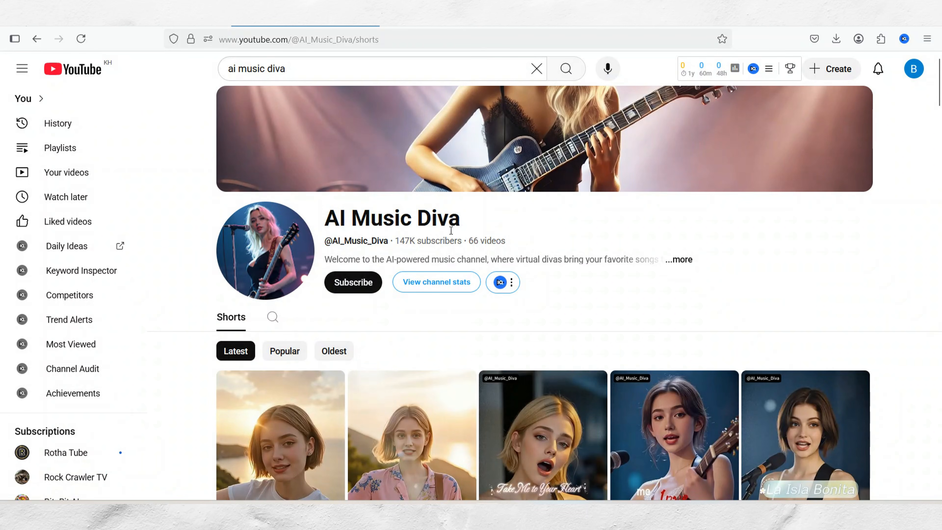
drag(396, 241, 414, 242)
click(428, 244)
Browse the channel's latest Shorts and examine their song titles, visual style and view counts
scroll(427, 233, down, 3)
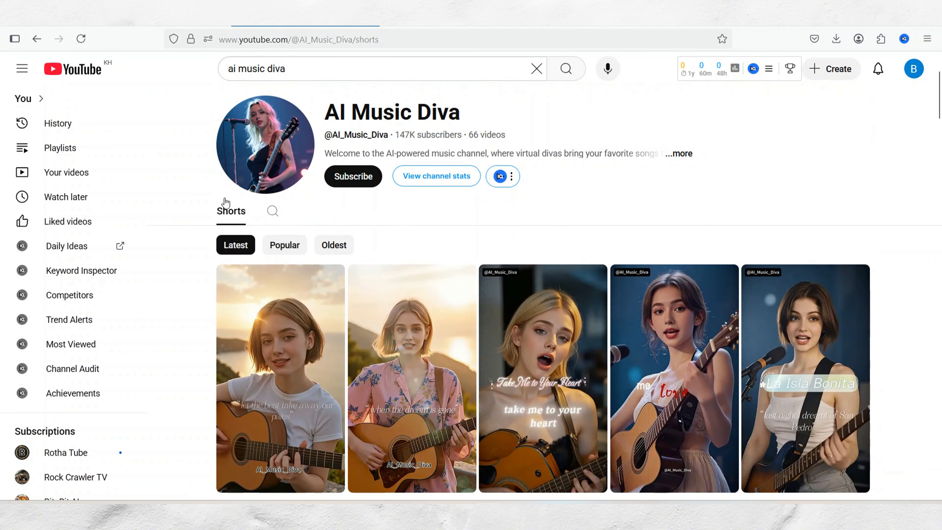
scroll(204, 209, down, 1)
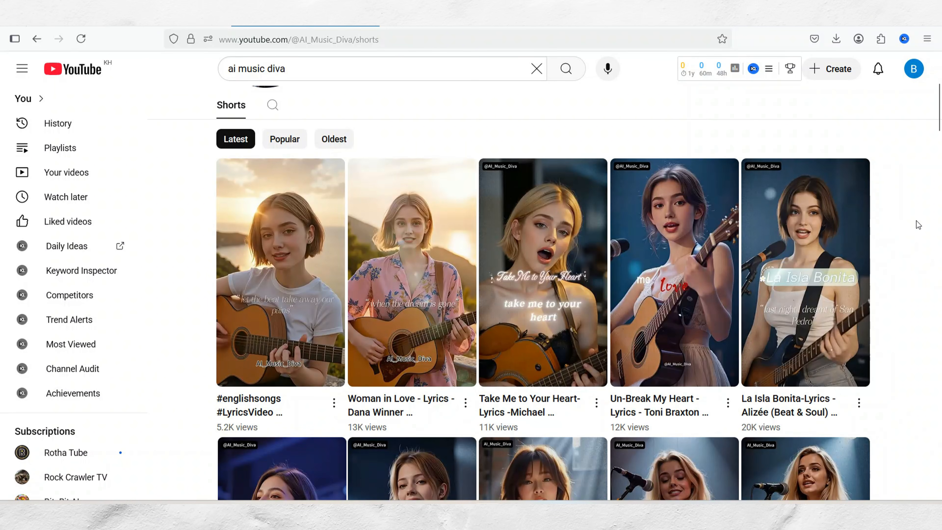
scroll(918, 224, down, 4)
scroll(222, 215, up, 5)
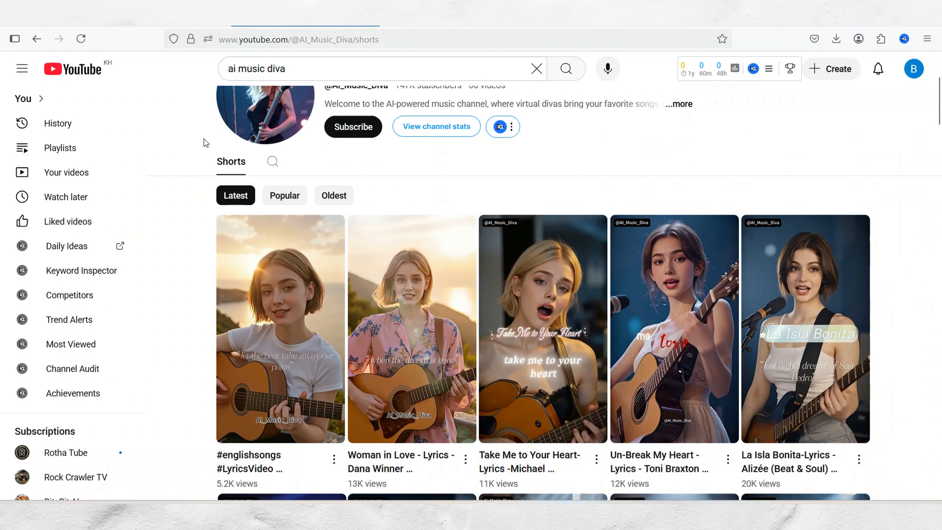
scroll(205, 142, up, 2)
scroll(190, 334, down, 5)
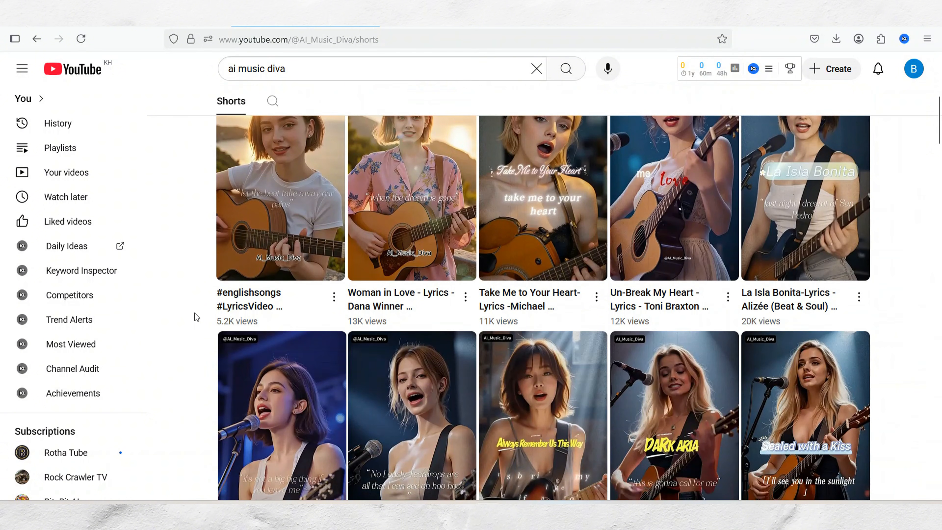
scroll(194, 314, down, 4)
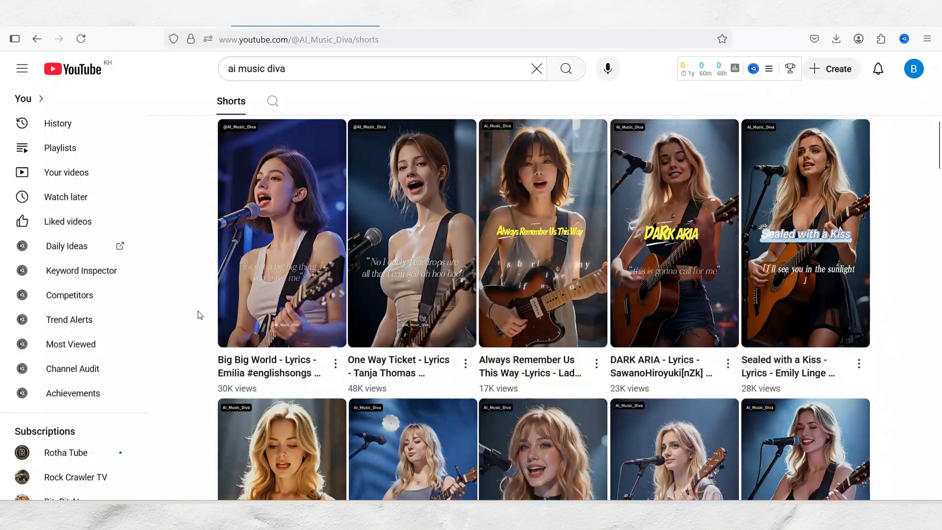
scroll(198, 311, down, 6)
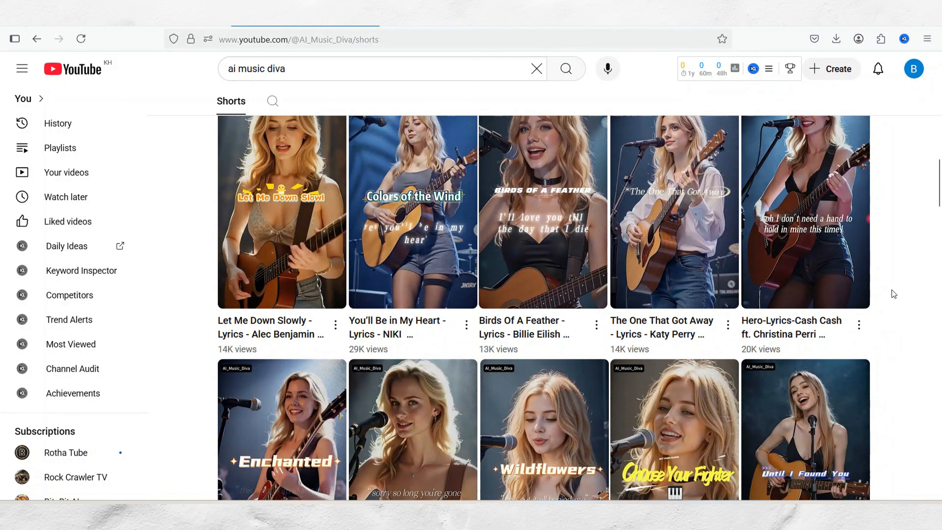
scroll(891, 290, down, 3)
scroll(892, 298, down, 6)
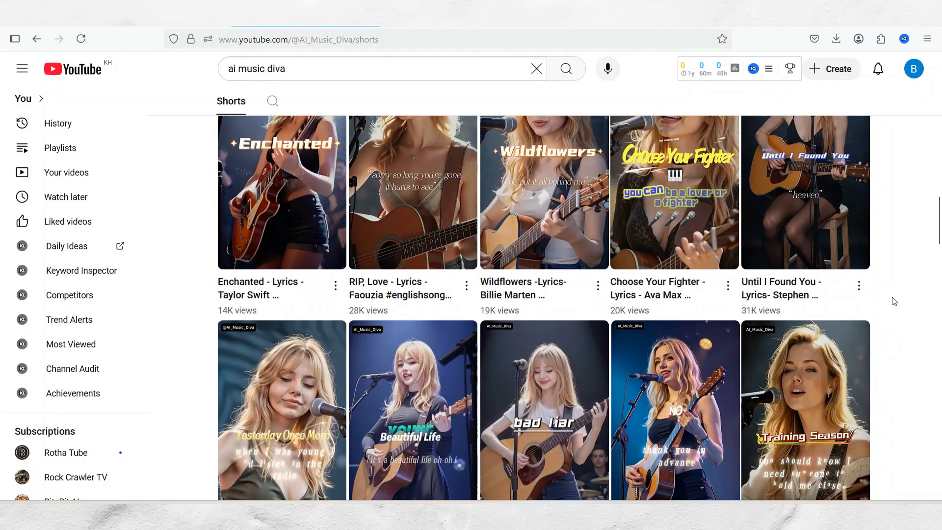
scroll(250, 355, down, 2)
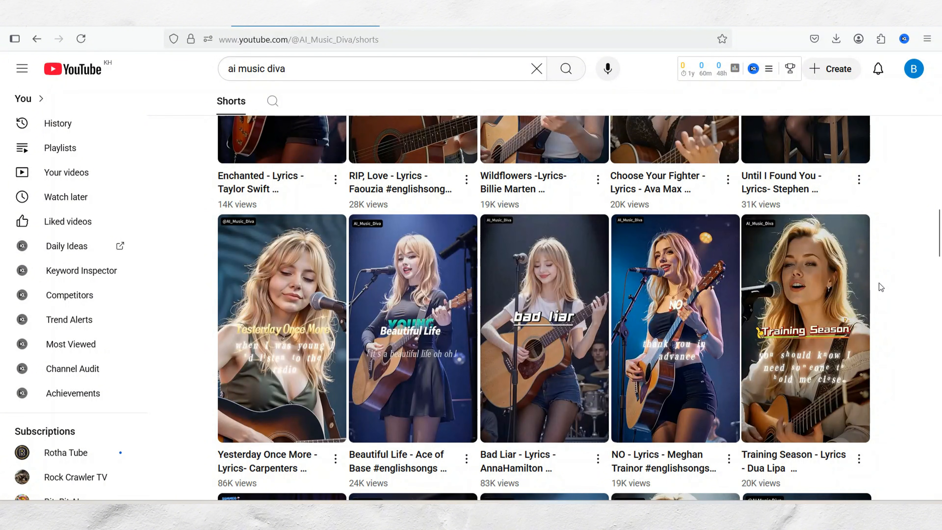
scroll(881, 286, down, 5)
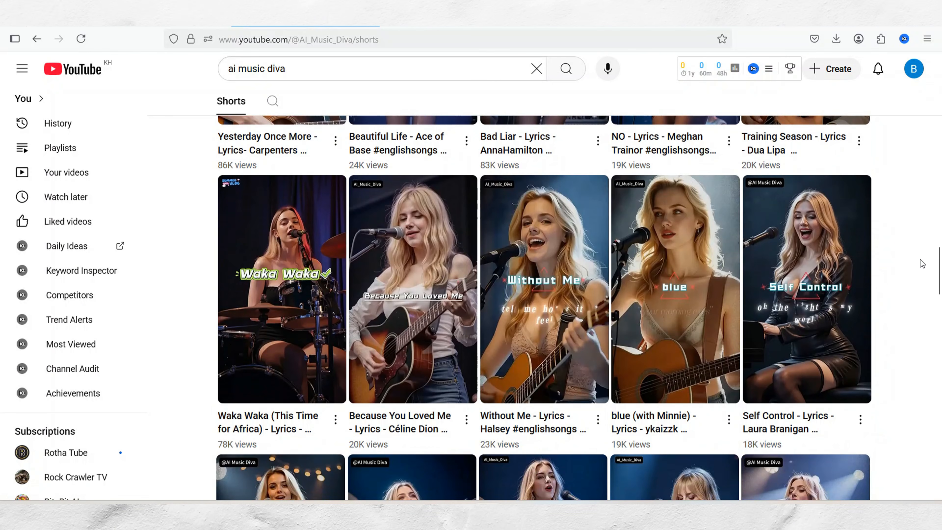
scroll(922, 264, down, 3)
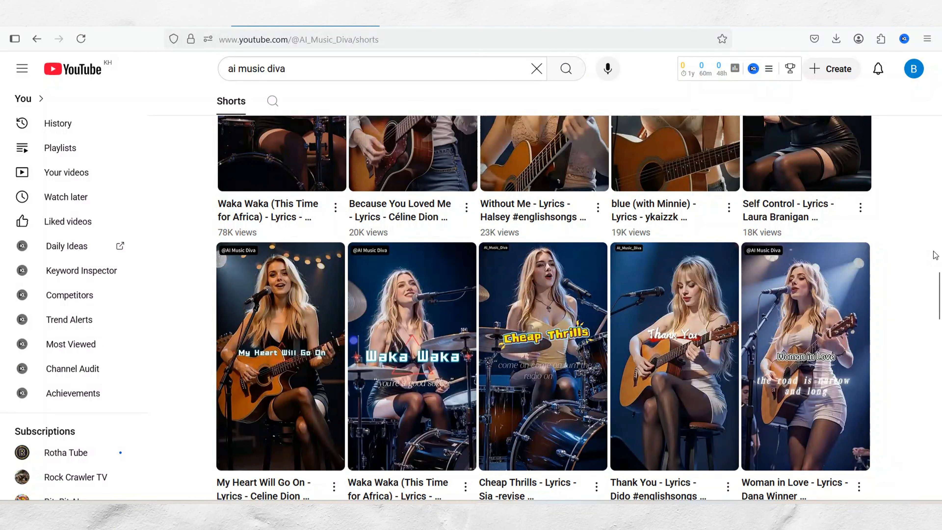
scroll(937, 254, down, 3)
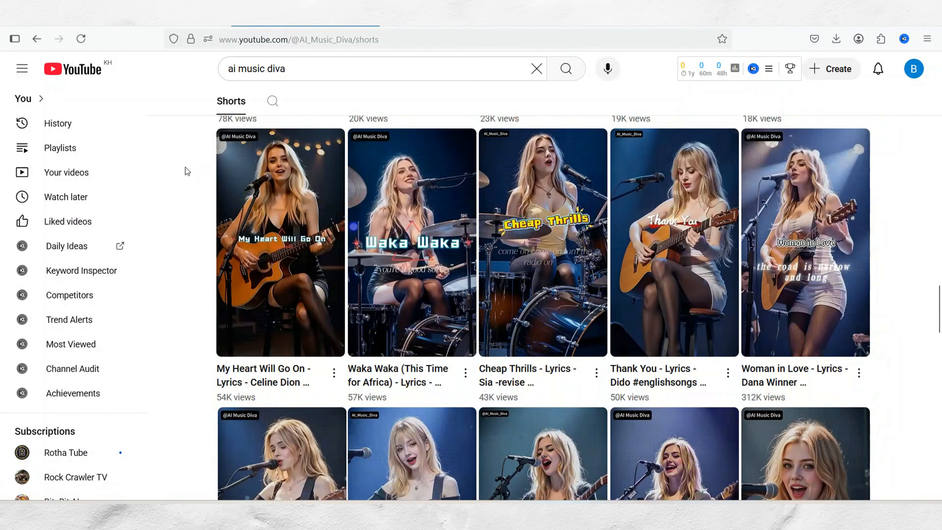
scroll(187, 171, down, 10)
scroll(187, 171, up, 3)
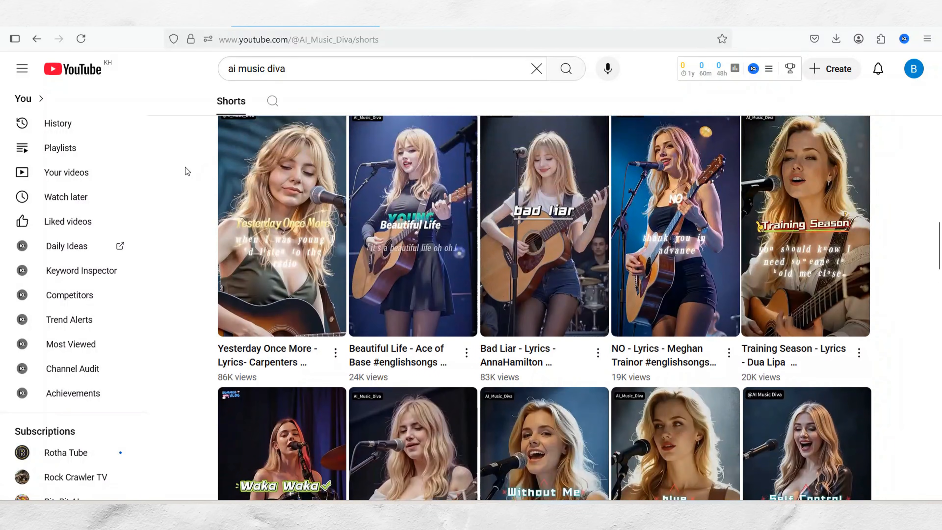
Copy the "Compose a short original song" prompt from the Word document and paste it into a new ChatGPT chat
click(337, 16)
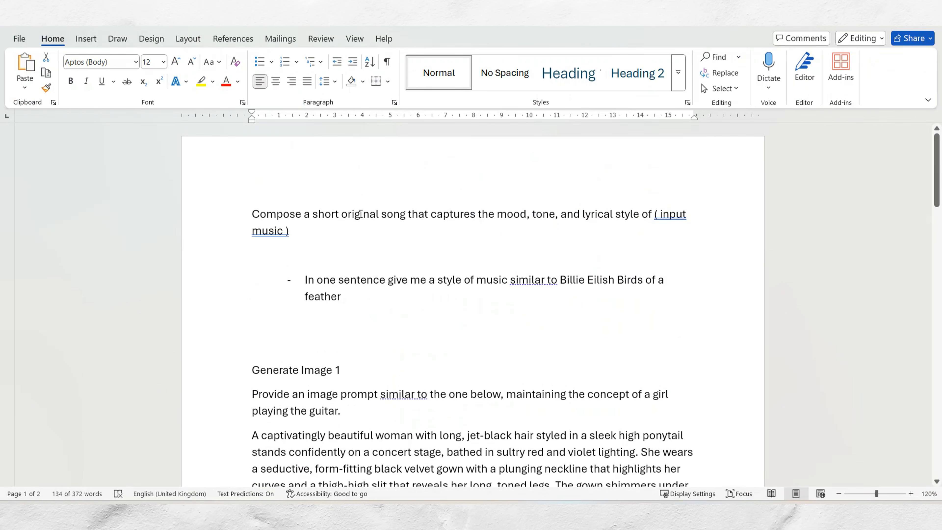
double_click(245, 205)
right_click(276, 217)
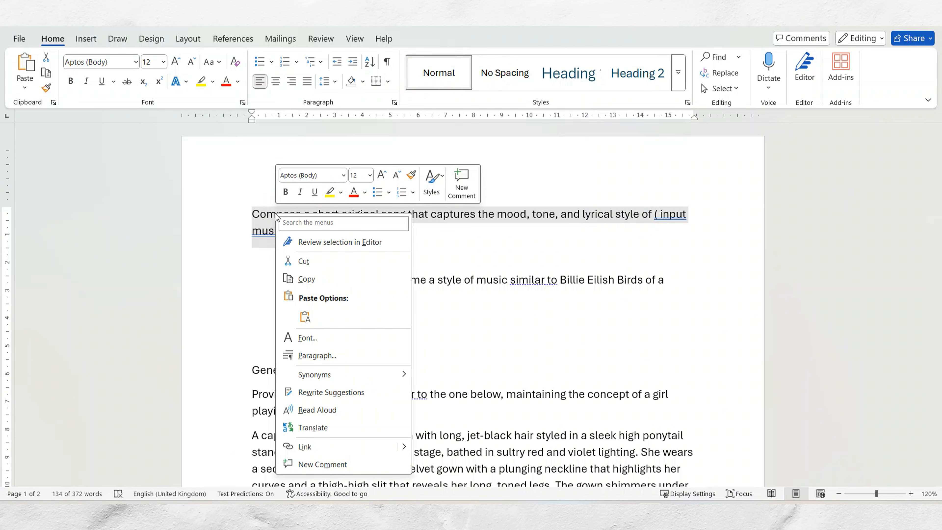
click(308, 280)
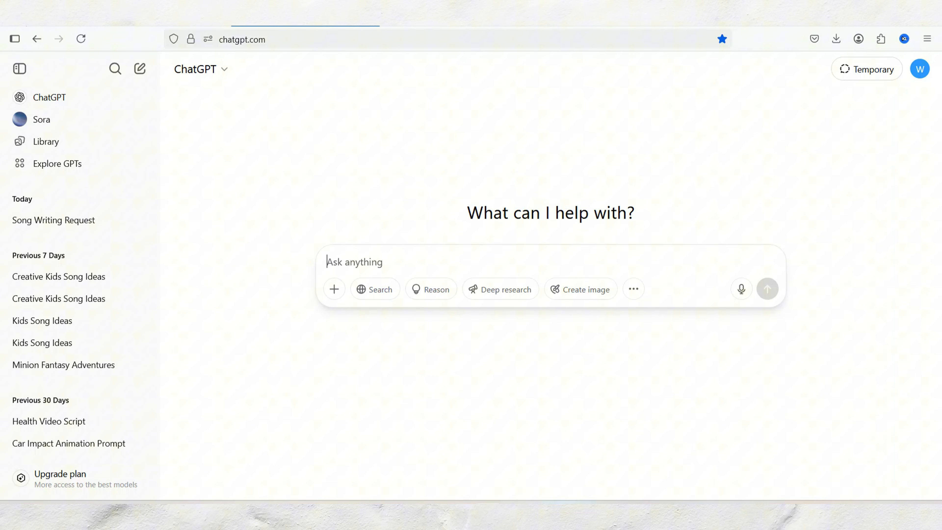
key(ctrl+v)
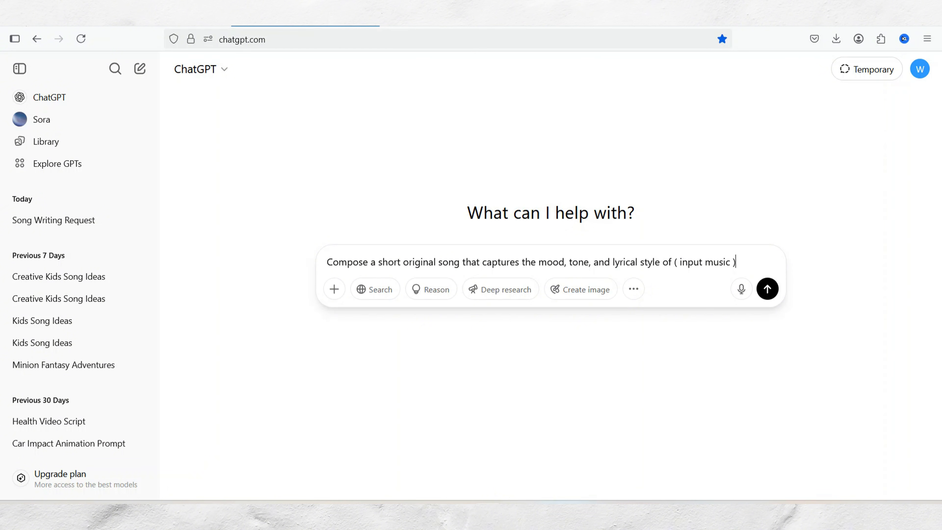
Replace the "( input music )" placeholder with "Take me to your heart" and send the prompt
drag(675, 262, 737, 263)
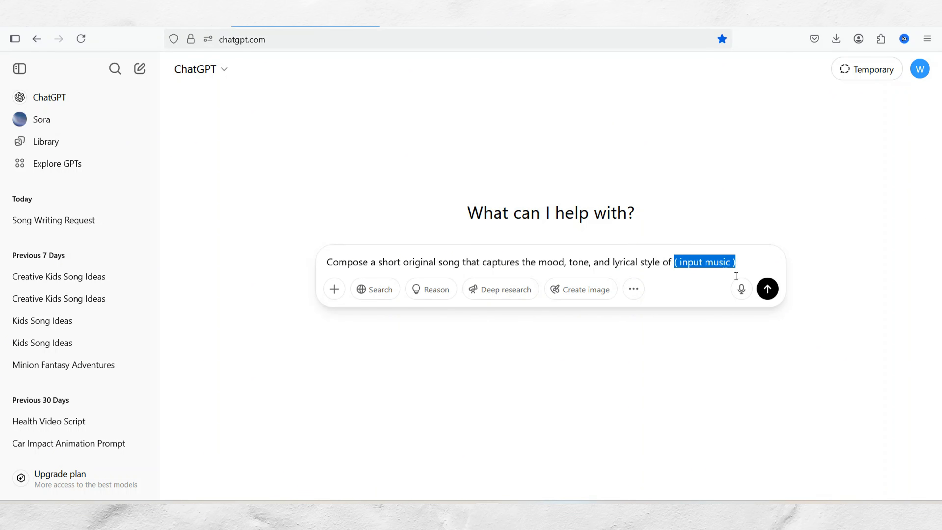
key(BackSpace)
text(Ta)
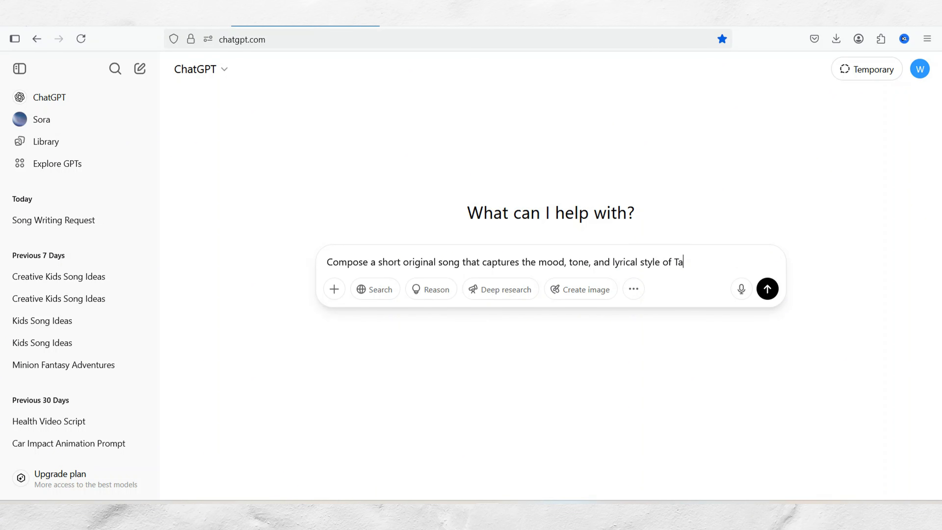
text(ke me to your heart)
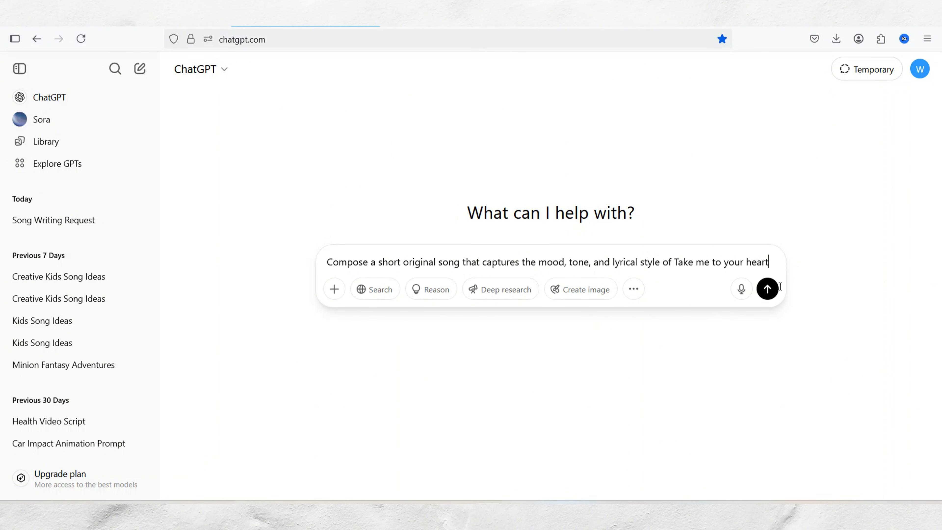
click(768, 291)
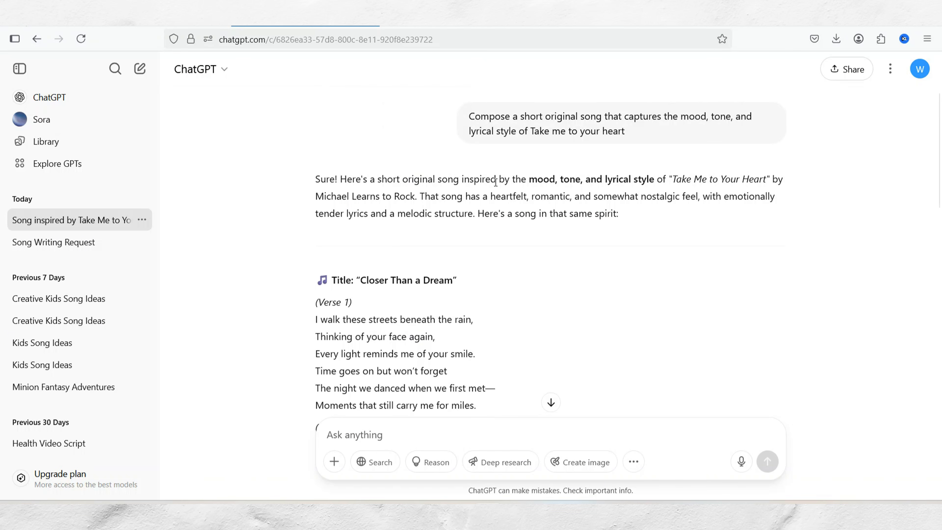
Copy the generated lyrics from the first line of Verse 1 through the outro and paste them into Suno's custom lyrics
scroll(490, 193, down, 2)
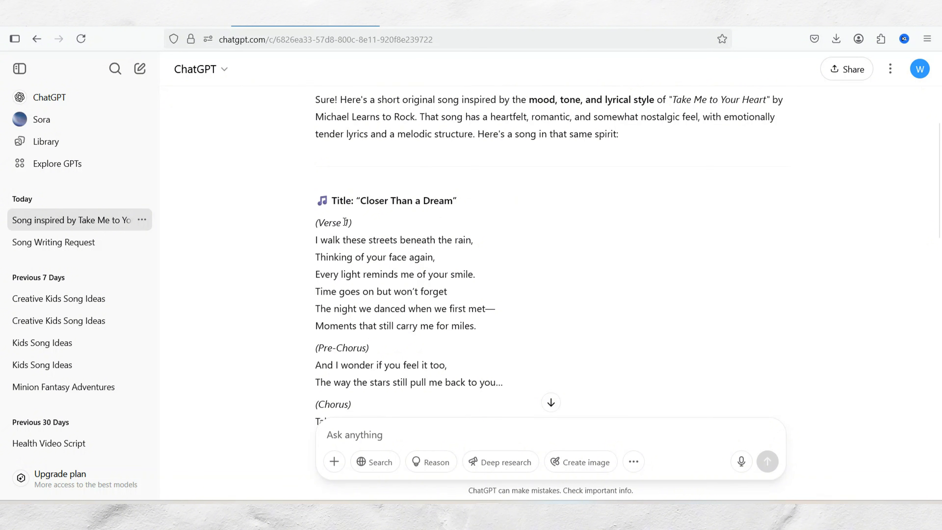
drag(311, 241, 429, 283)
scroll(403, 302, down, 7)
scroll(428, 283, down, 5)
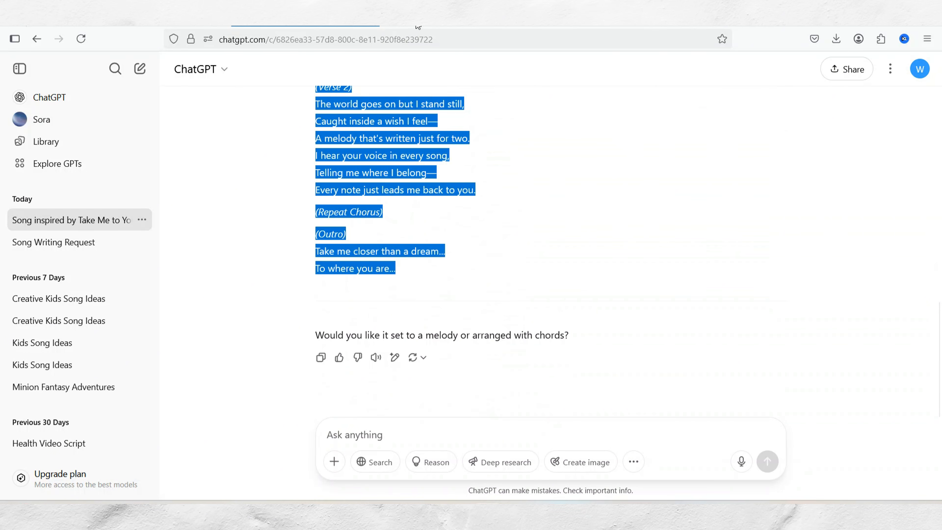
click(419, 16)
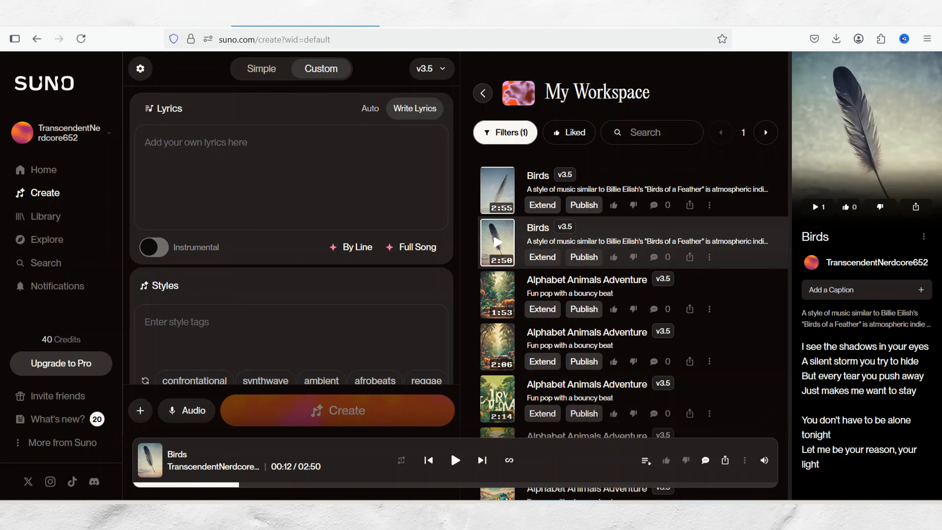
click(252, 149)
key(ctrl+v)
Delete the "(Outro)" and "(Repeat Chorus)" labels and their leftover blank lines from the lyrics
scroll(252, 156, up, 3)
scroll(237, 178, down, 4)
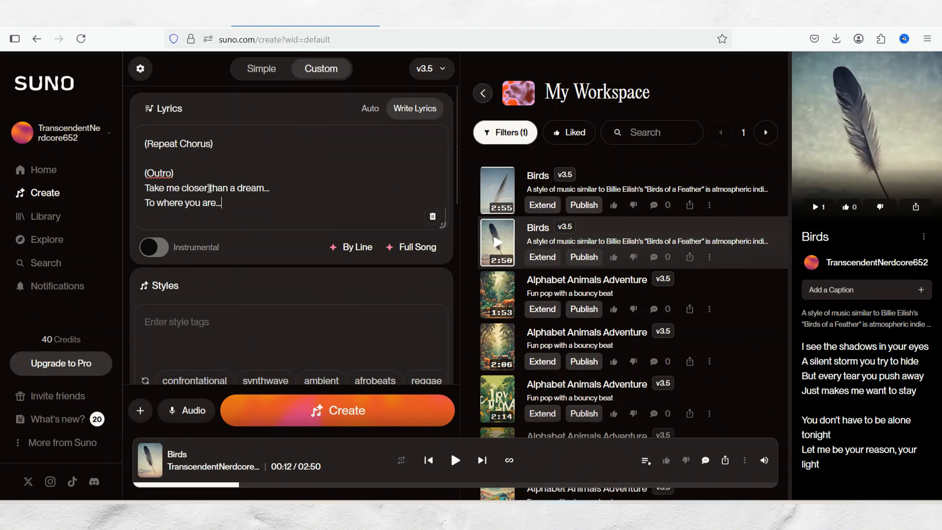
drag(199, 176, 123, 175)
key(BackSpace)
scroll(207, 200, up, 2)
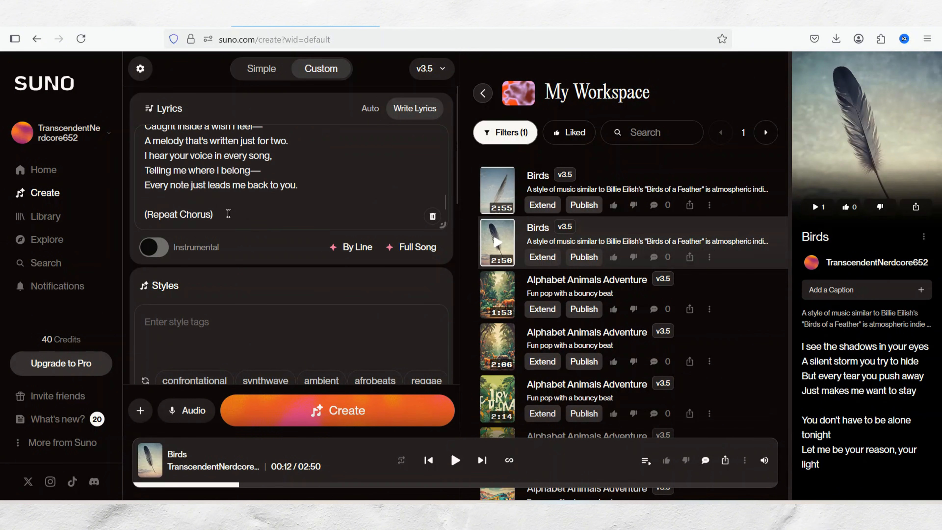
drag(227, 214, 128, 215)
key(BackSpace)
key(BackSpace)
key(BackSpace)
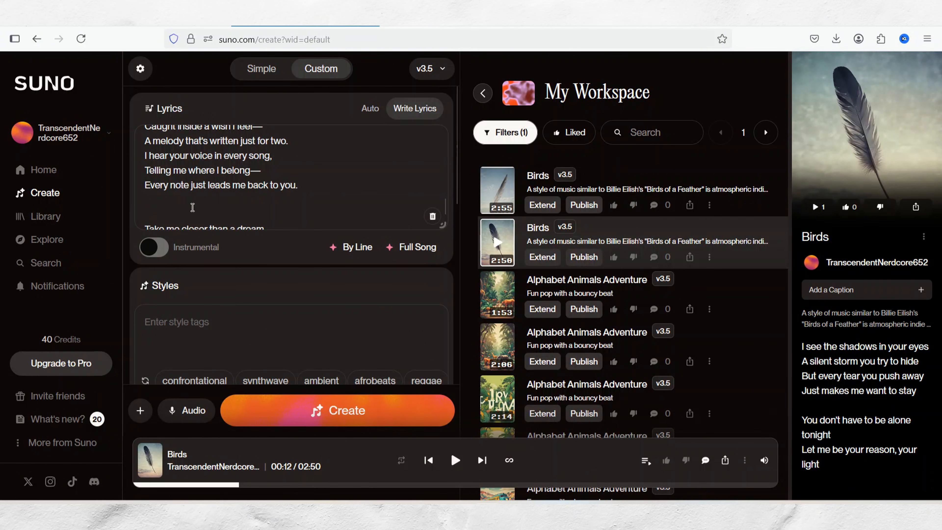
click(193, 207)
key(BackSpace)
Delete the "(Verse 2)" and "(Chorus)" labels from the lyrics
scroll(196, 208, up, 4)
scroll(196, 208, down, 2)
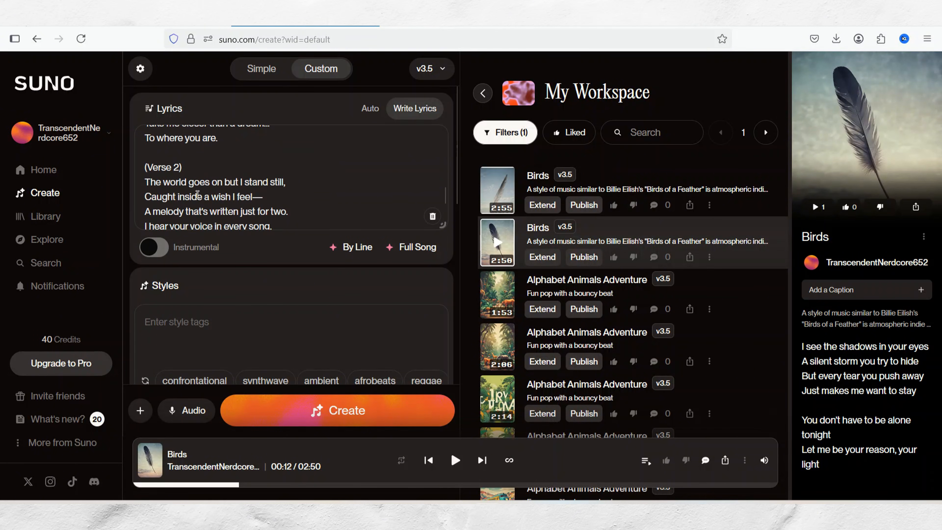
drag(196, 168, 96, 167)
key(BackSpace)
scroll(193, 164, up, 4)
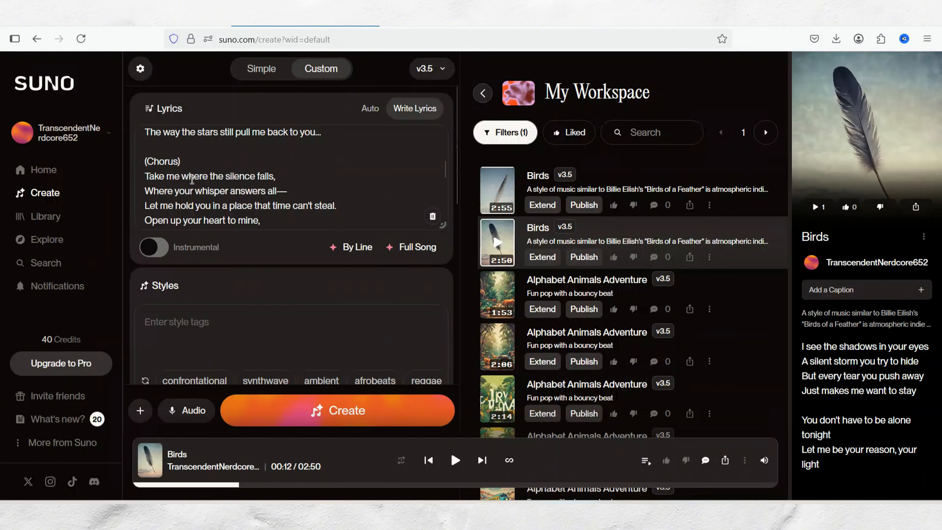
drag(192, 164, 144, 162)
key(BackSpace)
key(BackSpace)
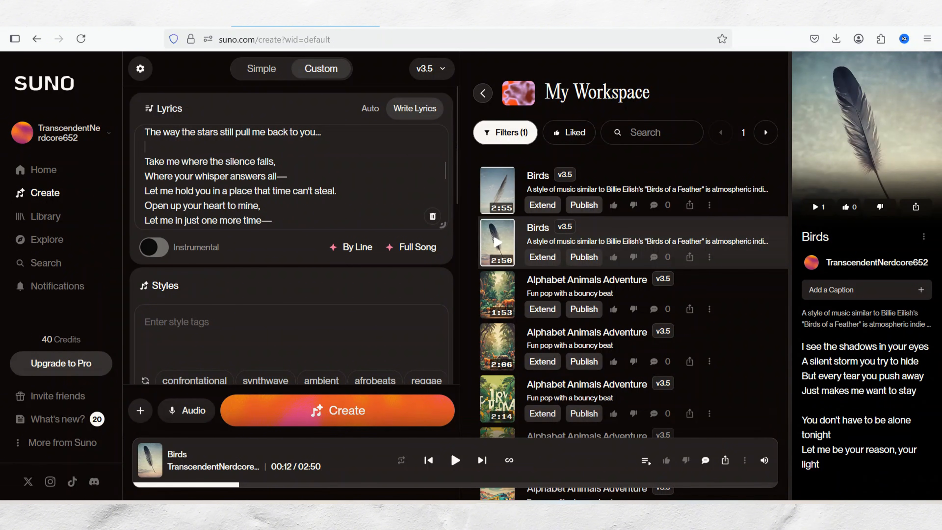
Delete the remaining section label and its leftover blank line from the upper part of the lyrics
scroll(144, 161, up, 2)
drag(200, 174, 122, 176)
key(BackSpace)
key(BackSpace)
scroll(197, 175, up, 3)
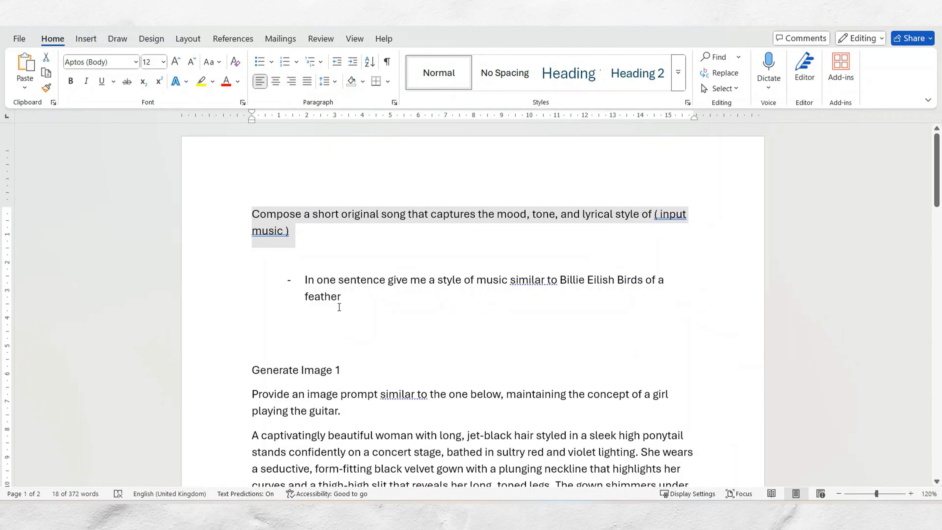
Copy the music style request from the Word document into ChatGPT, remove its leading dash and send it
drag(338, 308, 302, 286)
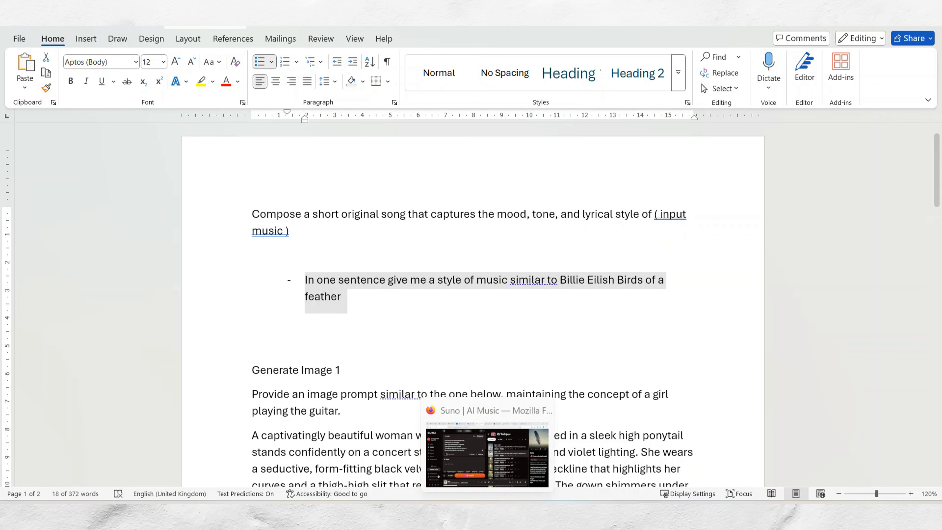
click(488, 511)
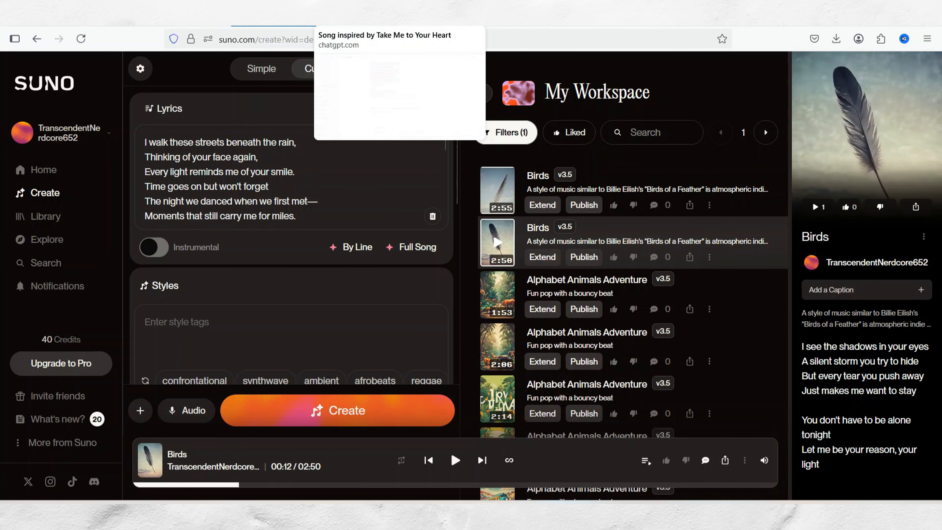
click(347, 16)
click(363, 426)
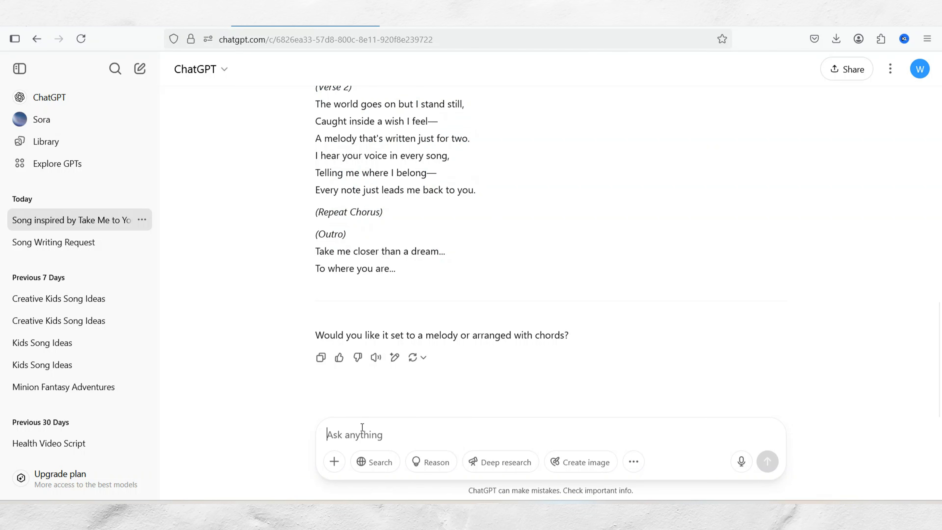
text(- In one sentence give me a style of music similar to Billie Eilish Birds of a feather)
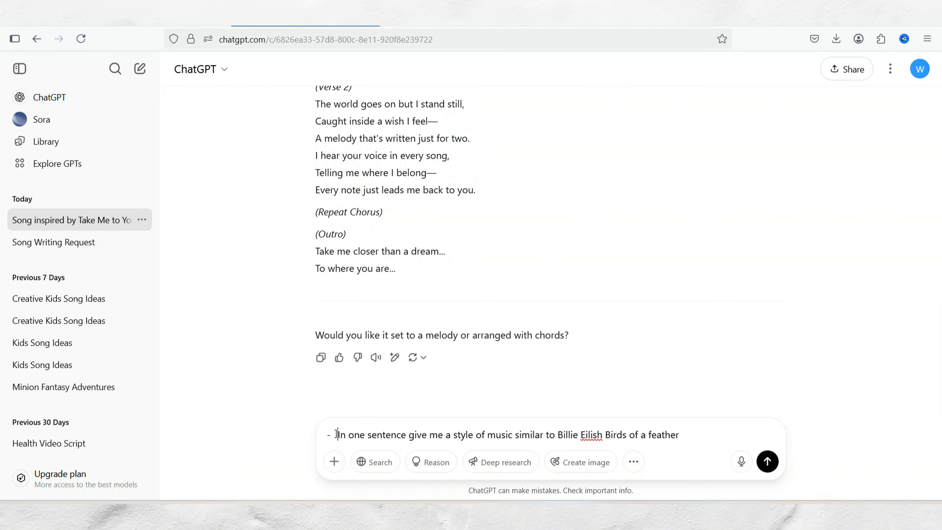
drag(337, 433, 268, 432)
key(BackSpace)
key(Return)
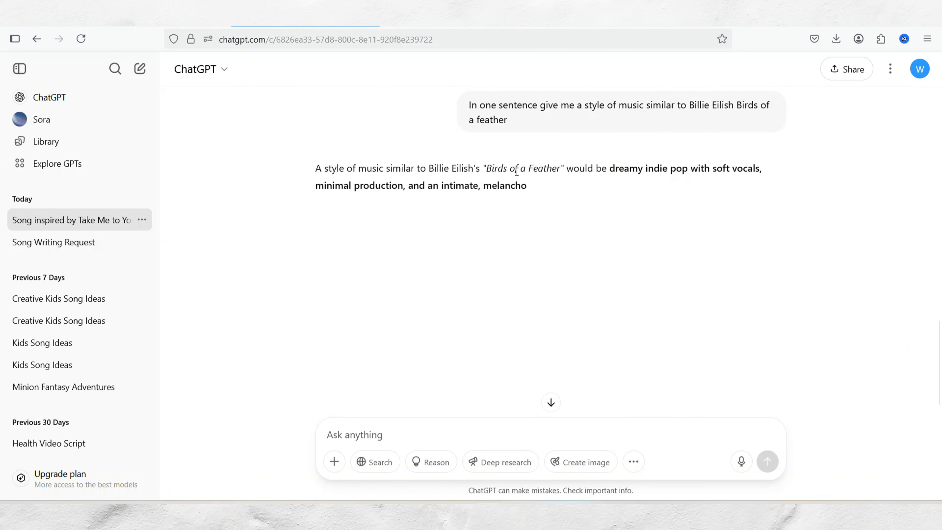
Copy ChatGPT's one-sentence "Birds of a Feather" style description and paste it into Suno's song styles
drag(579, 187, 284, 151)
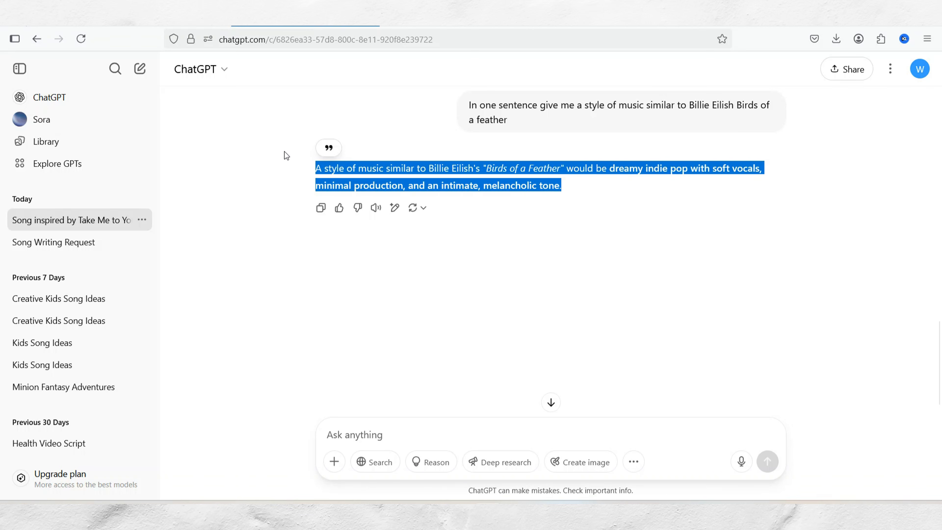
key(super+period)
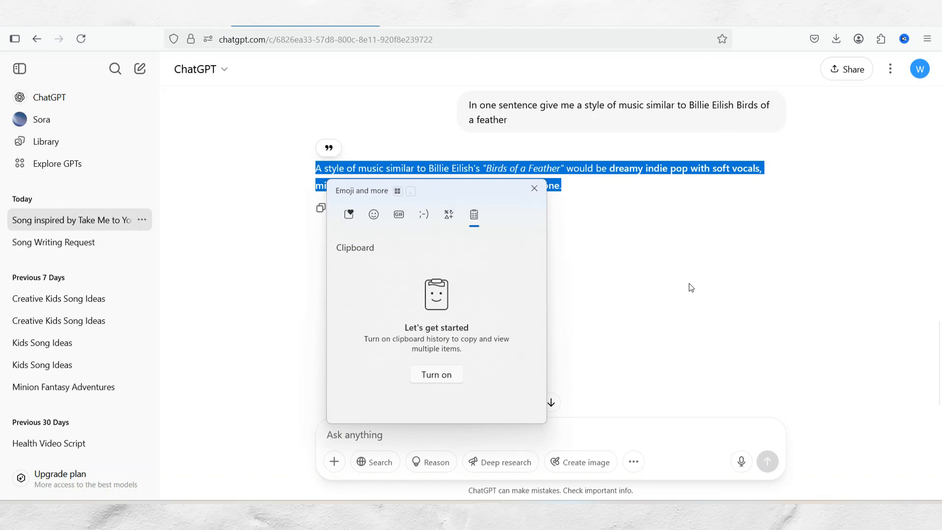
click(534, 189)
click(305, 17)
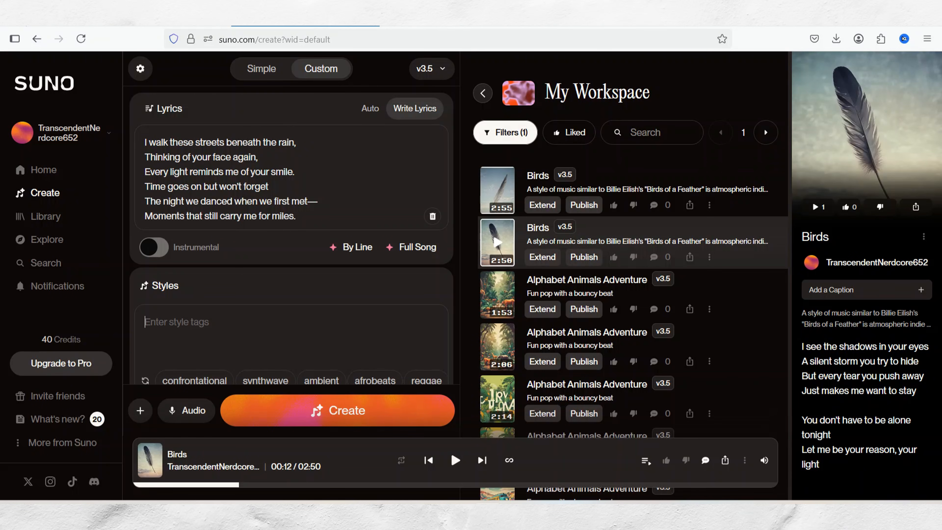
click(189, 330)
text(A style of music similar to Billie Eilish's "Birds of a Feather" is atmospheric dreamy indie pop with soft vocals, minimal production, and an intimate, melancholic tone.)
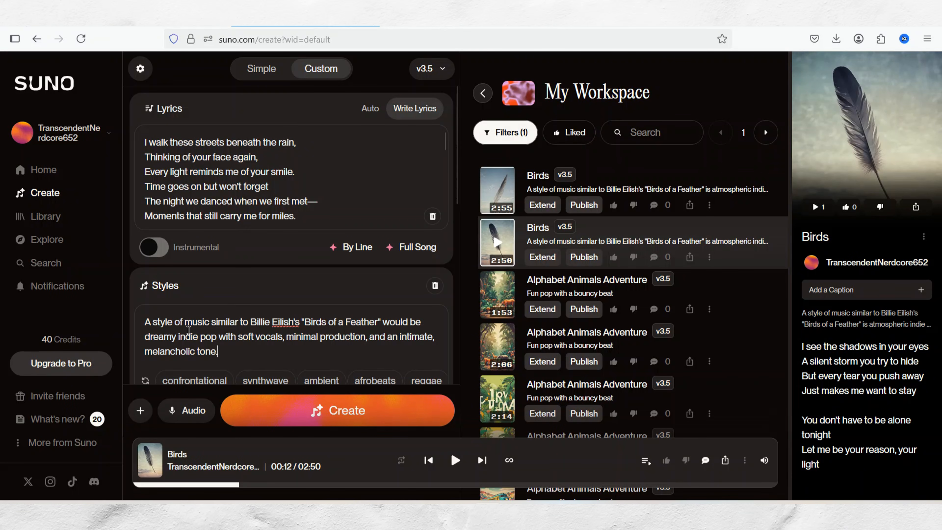
Create the song from the entered lyrics and style, keeping "Birds" as its title
scroll(189, 330, down, 8)
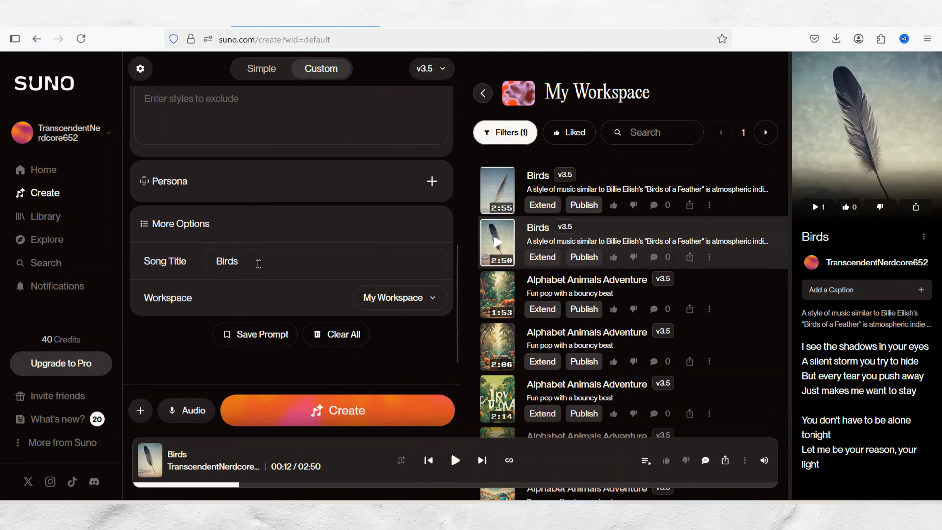
drag(257, 263, 170, 262)
scroll(271, 210, up, 6)
scroll(271, 208, up, 2)
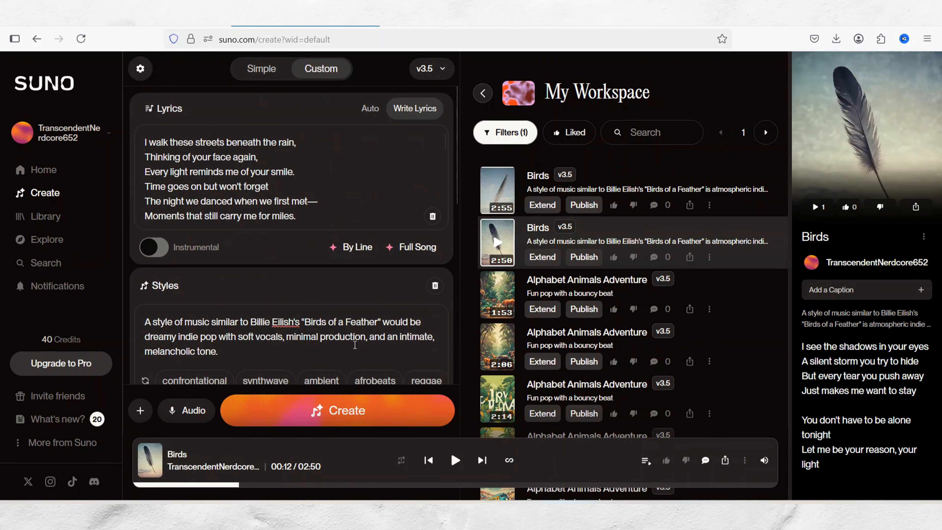
click(343, 411)
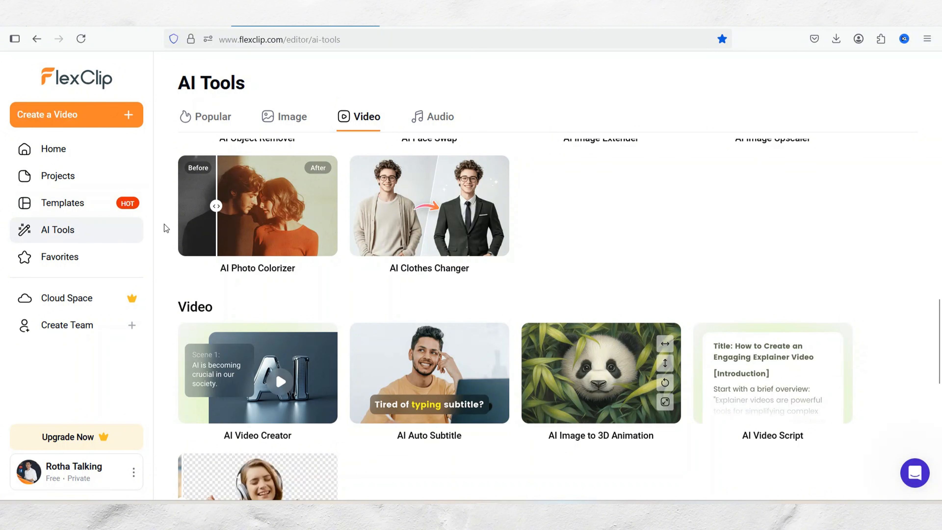
Open FlexClip's AI Music Generator and paste the full lyrics from Suno as its lyrics
scroll(164, 225, down, 10)
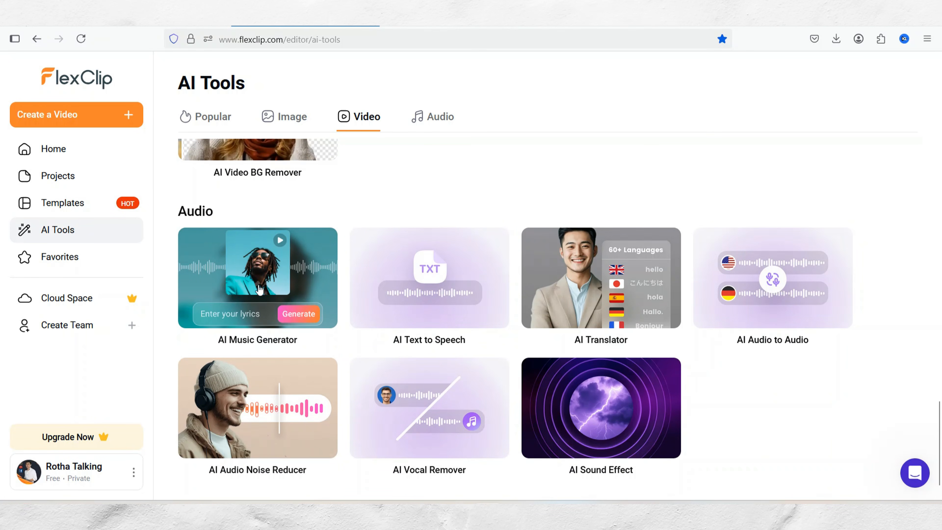
click(245, 282)
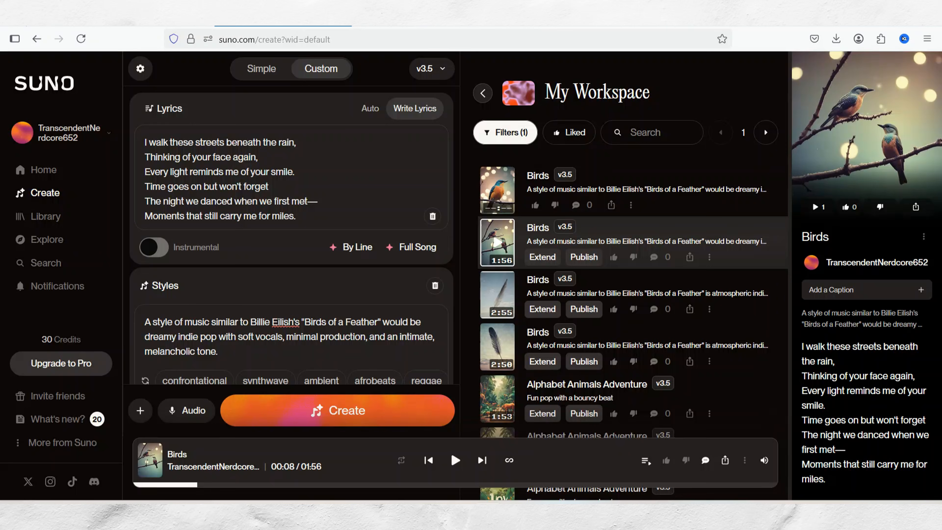
key(ctrl+a)
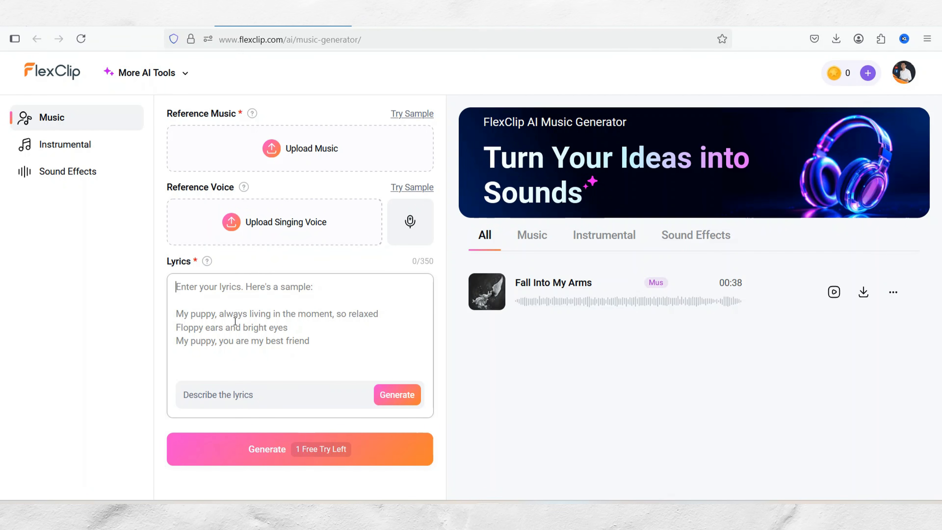
key(ctrl+v)
scroll(336, 315, up, 3)
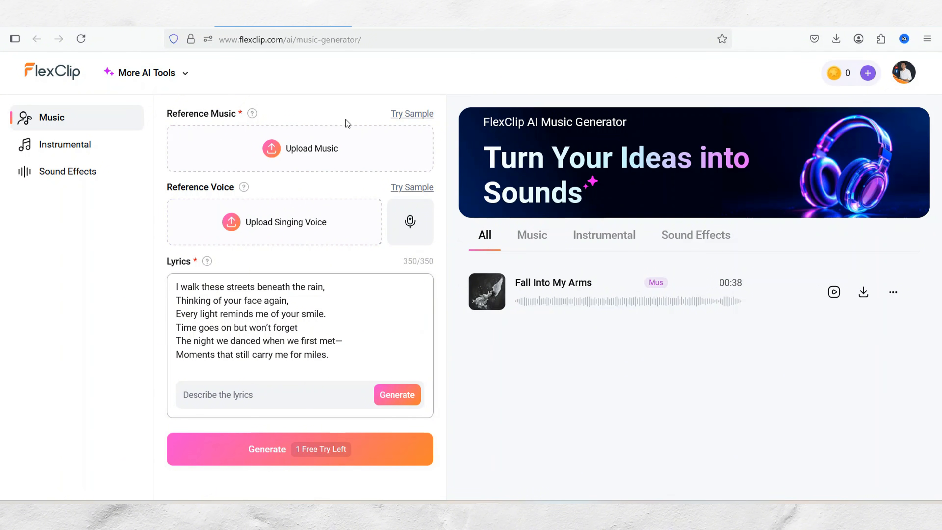
Upload Birds.mp3 as FlexClip's reference music and generate the song
click(390, 15)
click(392, 153)
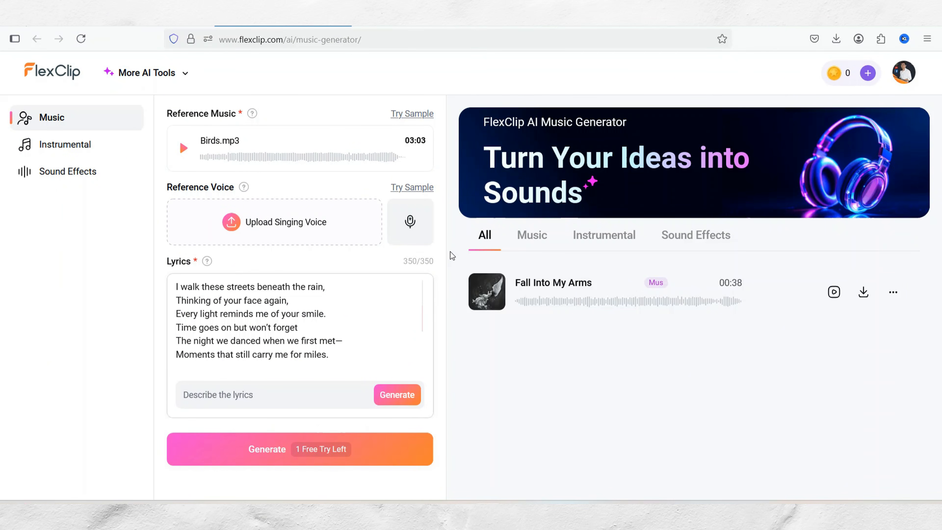
click(251, 455)
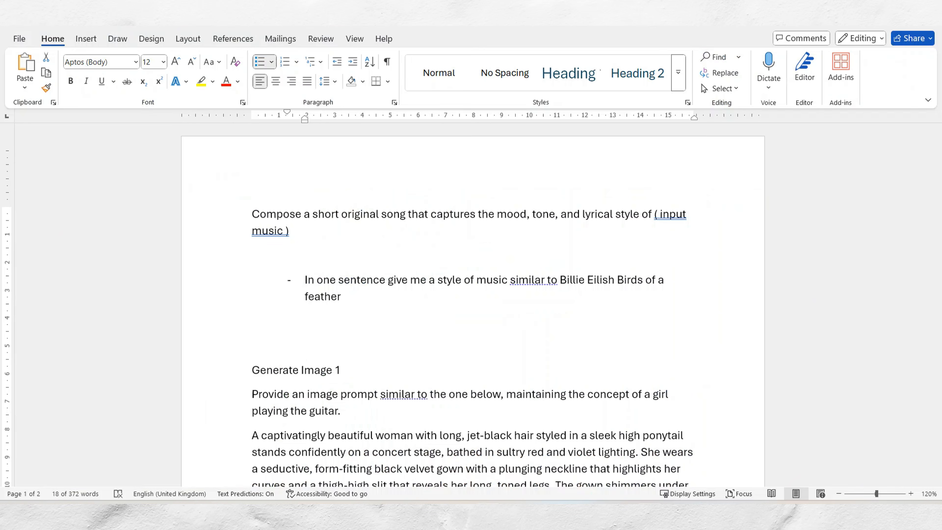
Copy the "Generate Image 1" request with its sample prompt from the Word document and send it in ChatGPT
triple_click(369, 293)
scroll(368, 293, down, 4)
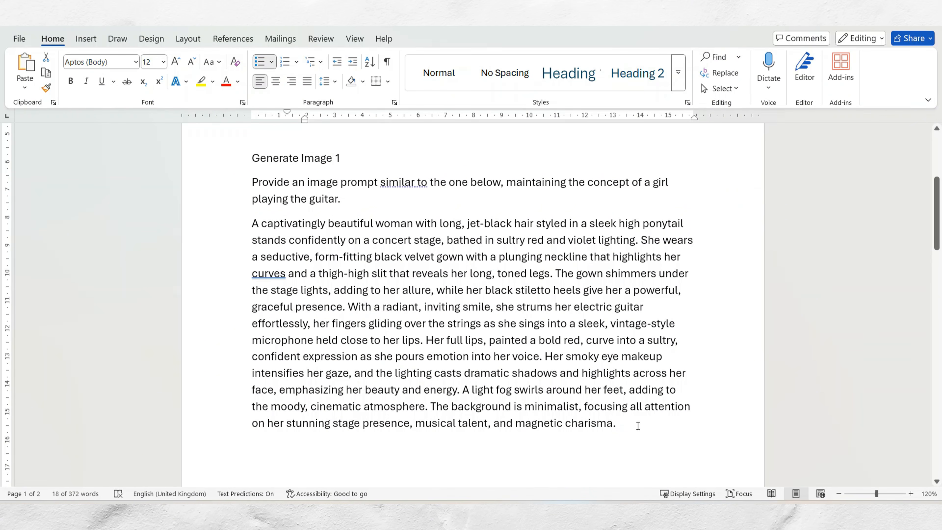
drag(637, 425, 234, 183)
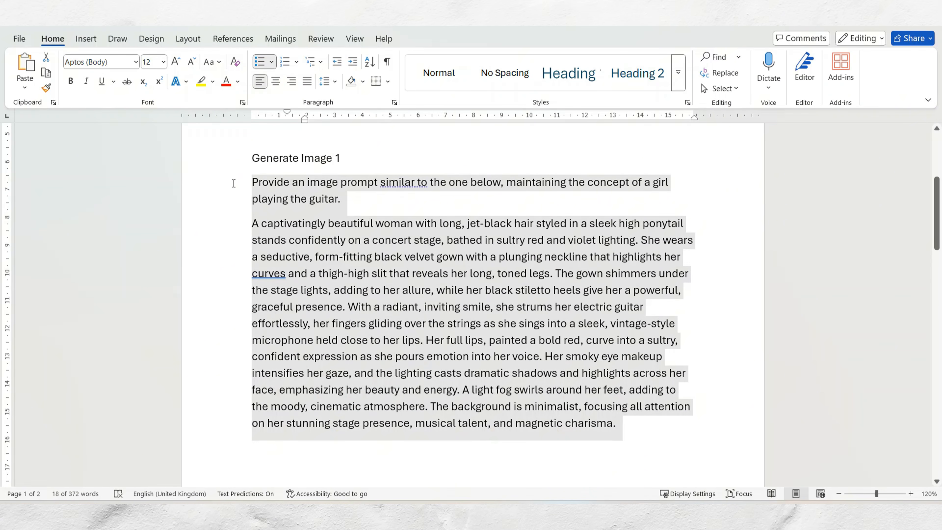
right_click(263, 193)
click(293, 258)
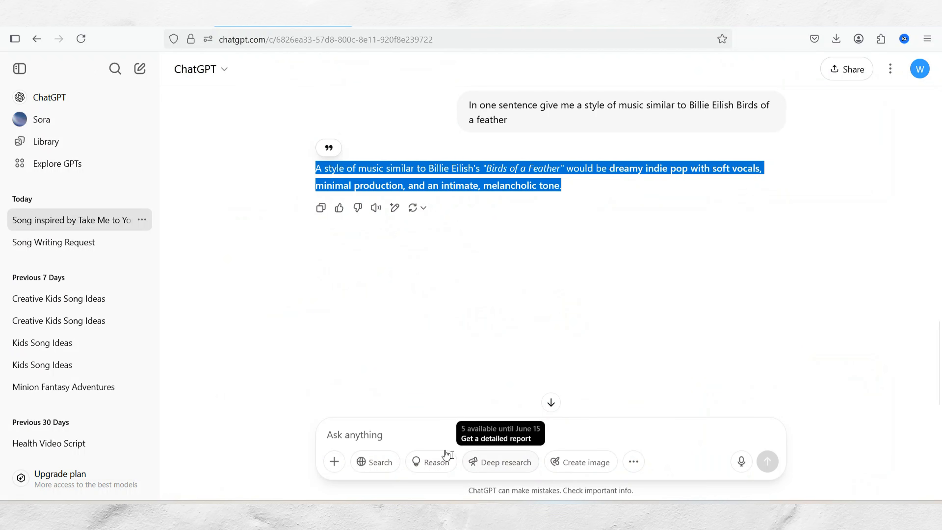
click(418, 434)
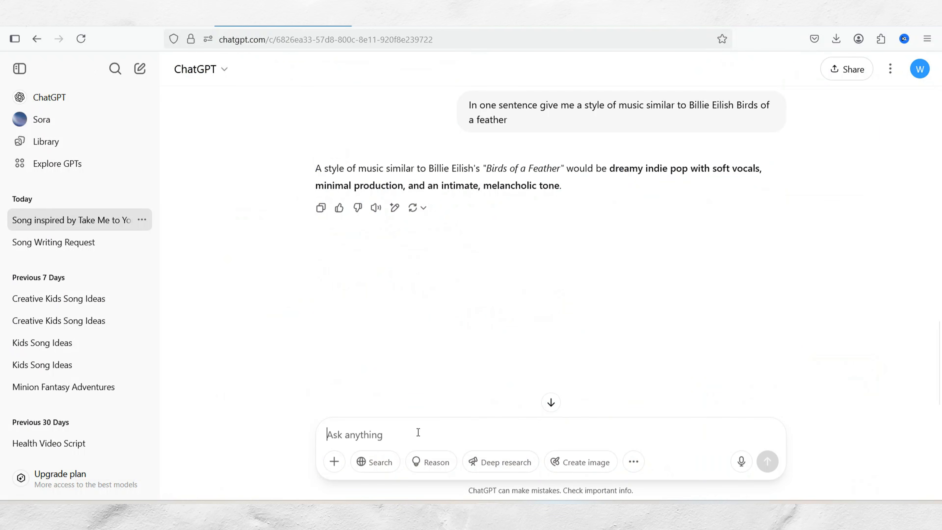
key(ctrl+v)
key(Return)
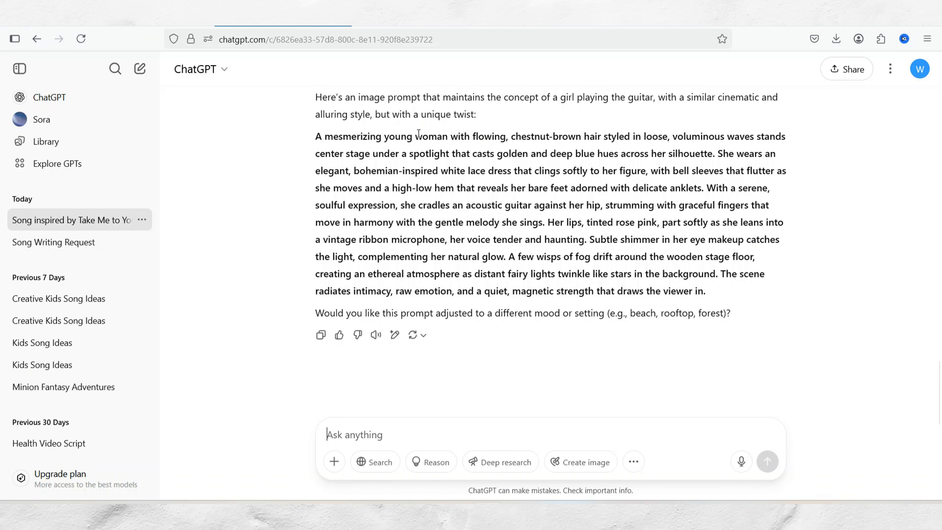
Copy ChatGPT's generated image prompt, from "A mesmerizing young woman" through "draws the viewer in."
drag(719, 292, 317, 141)
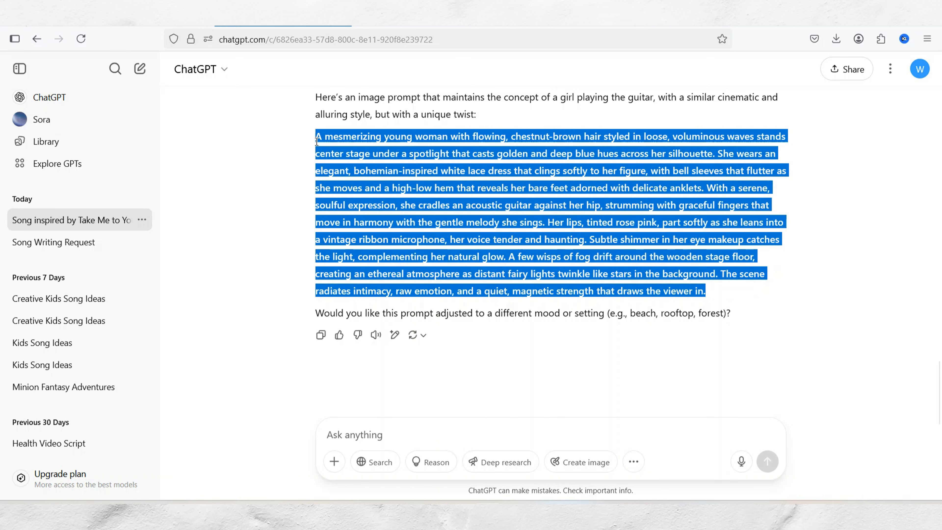
right_click(340, 140)
key(Escape)
right_click(365, 153)
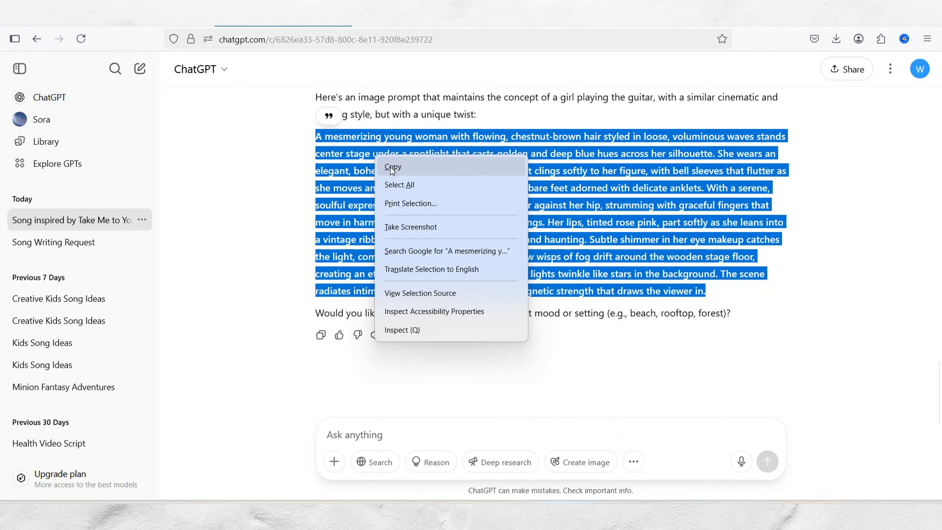
click(391, 167)
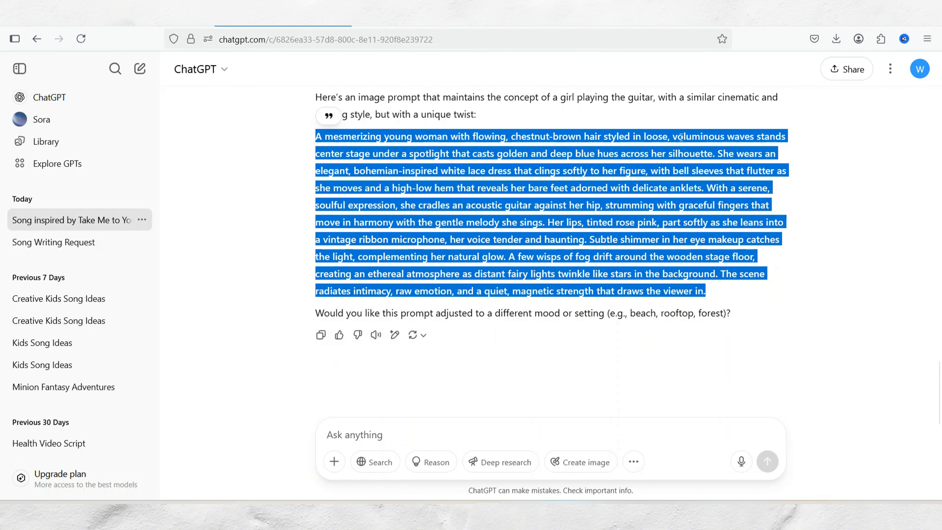
Open ImageFX and Ideogram in the browser, and paste the copied image prompt into ImageFX
click(639, 18)
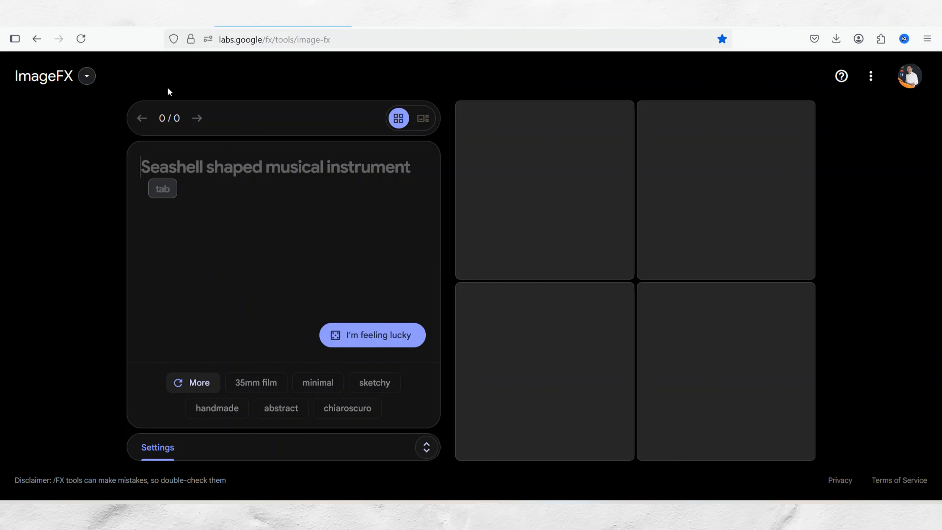
click(405, 18)
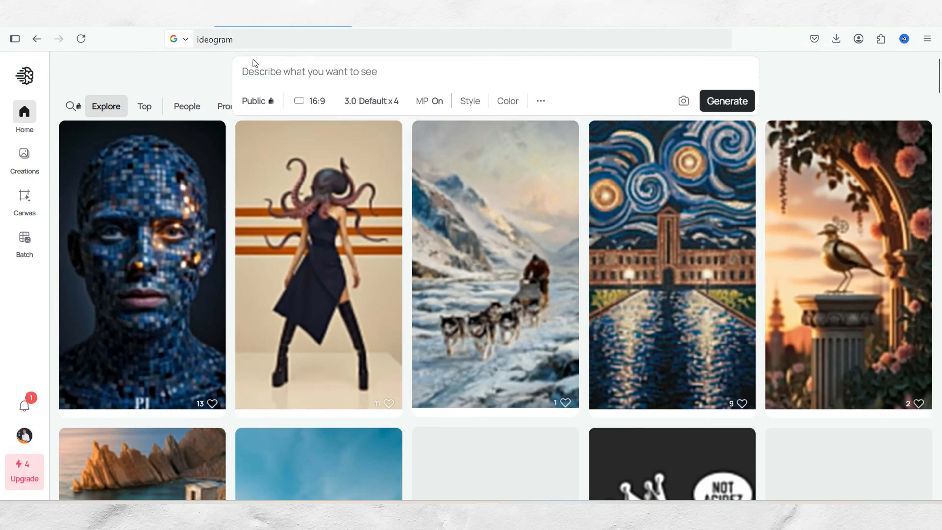
click(445, 17)
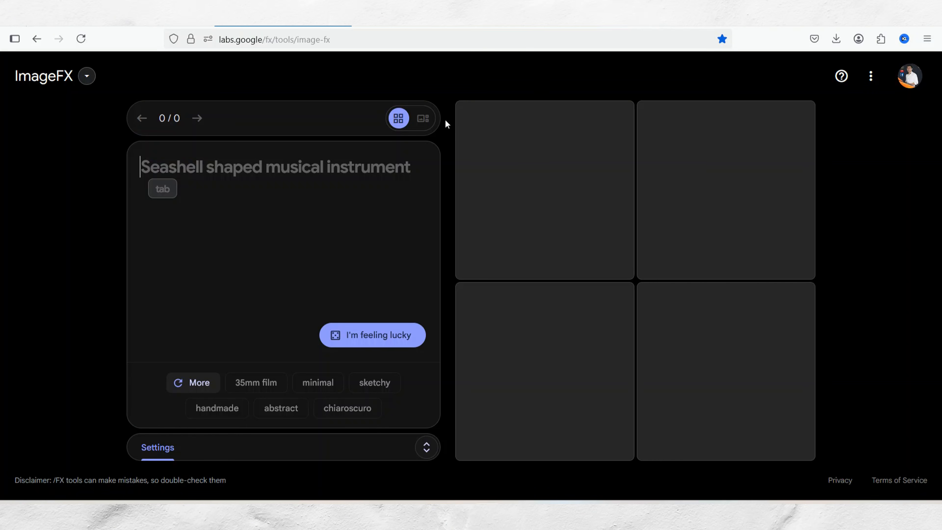
key(ctrl+v)
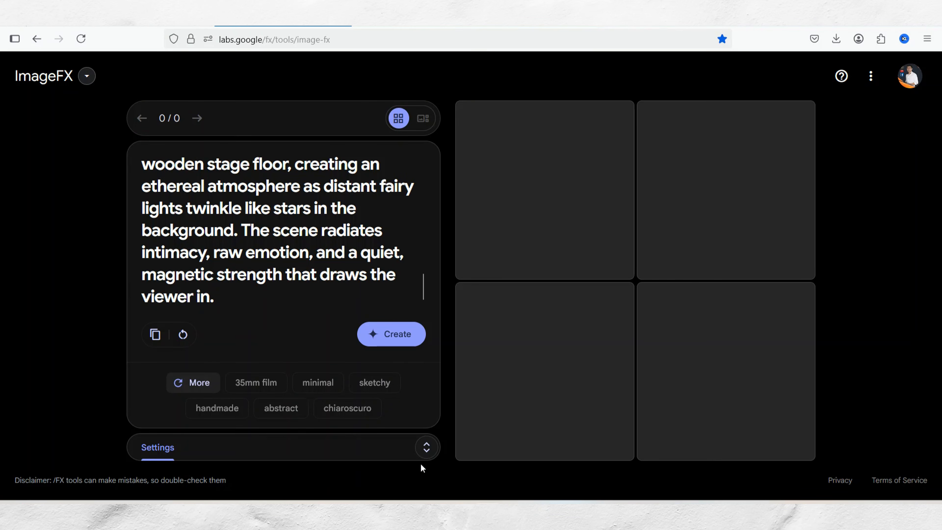
Set the image aspect ratio to Portrait (9:16) and create the images from the prompt
click(426, 448)
click(365, 297)
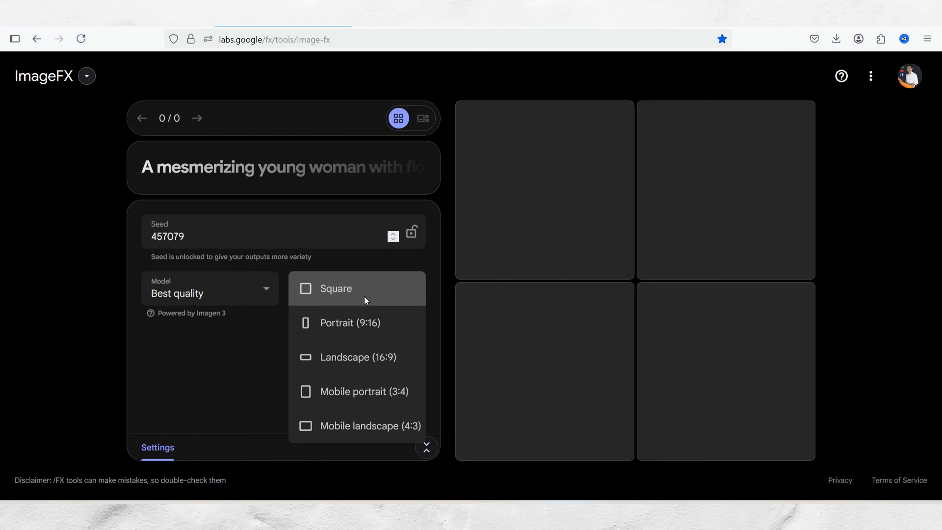
click(367, 324)
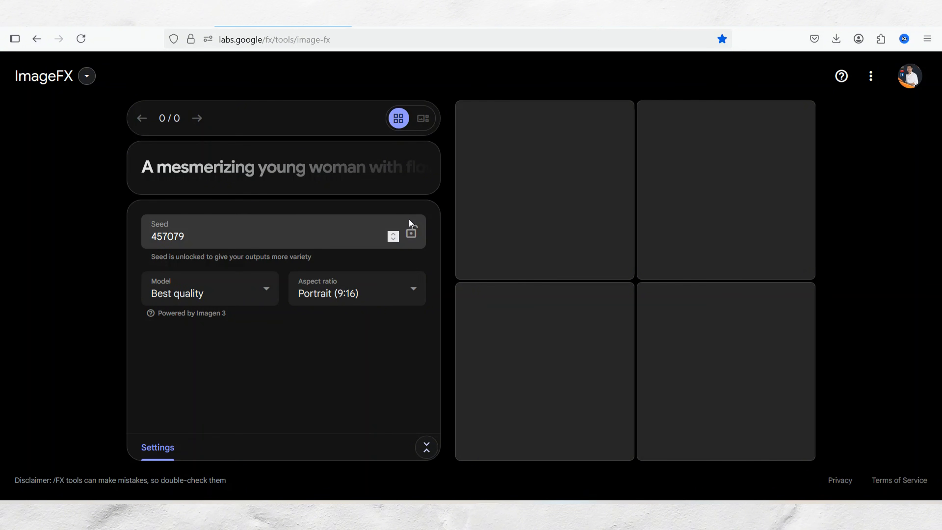
click(406, 187)
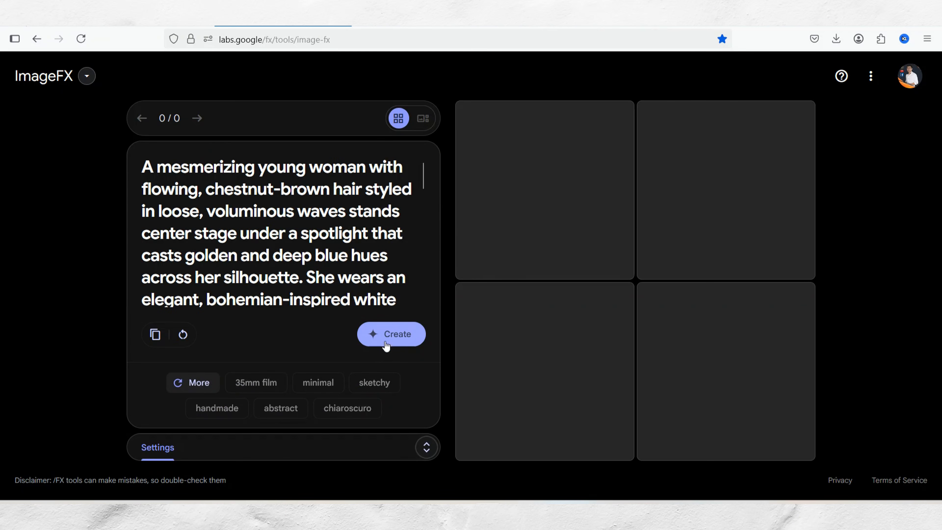
click(390, 334)
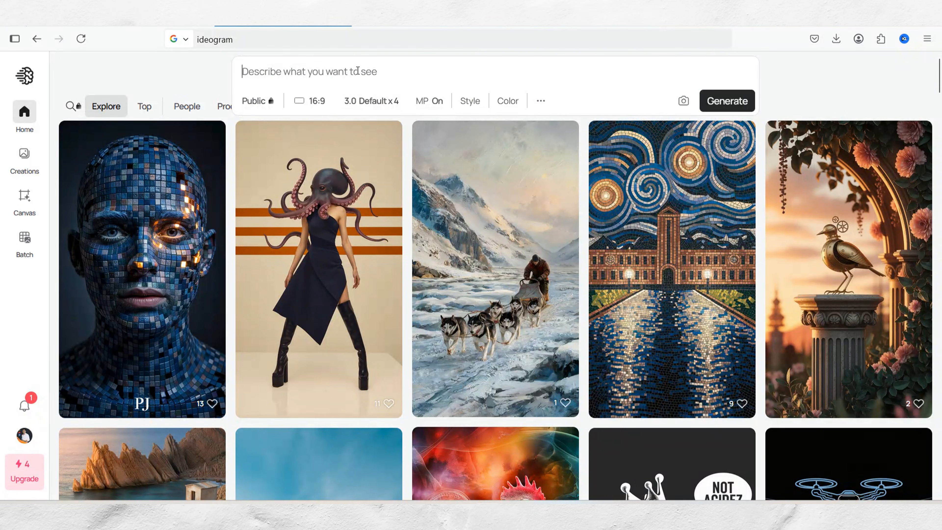
Paste the "A mesmerizing young woman" image prompt into Ideogram, choose a portrait aspect ratio, and generate the images
text(A mesmerizing young woman with flowing, chestnut-brown hair styled in loose, voluminous waves stands center stage under a spotlight that casts golden and deep blue hues across her silhouette. She wears an elegant, bohemian-inspired white lace dress that clings softly to her figure, with bell sleeves that flutter as she moves and a high-low hem that reveals her bare feet adorned with delicate anklets. With a serene, soulful expression, she cradles an acoustic guitar against her hip, strumming with graceful fingers that move in harmony with the gentle melody she sings. Her lips, tinted rose pink, part softly as she leans into a vintage ribbon microphone, her voice tender and haunting. Subtle shimmer in her eye makeup catches the light, complementing her natural glow. A few wisps of fog drift around the wooden stage floor, creating an ethereal atmosphere as distant fairy lights twinkle like stars in the background. The scene radiates intimacy, raw emotion, and a quiet, magnetic strength that draws the viewer in.)
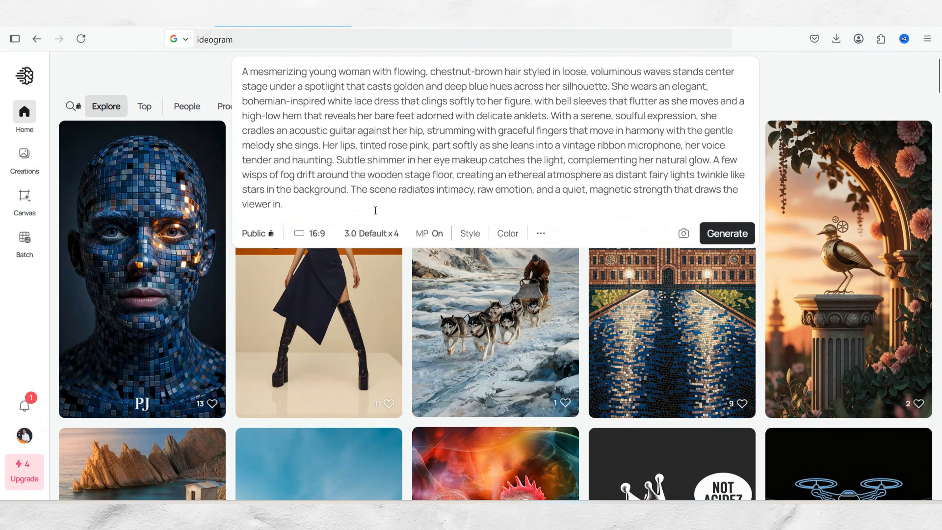
click(311, 234)
click(508, 335)
click(719, 234)
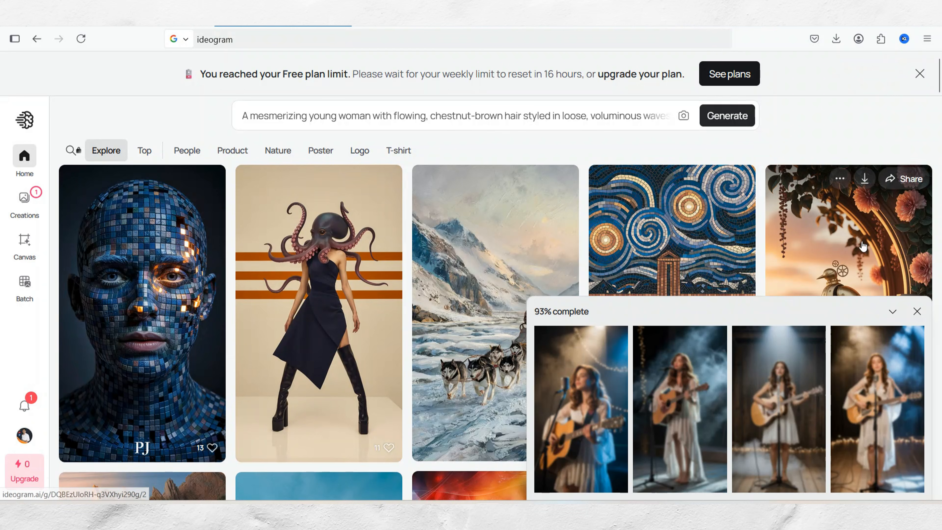
Open the generated Ideogram images and view each of the four guitar singer variations in turn
click(586, 401)
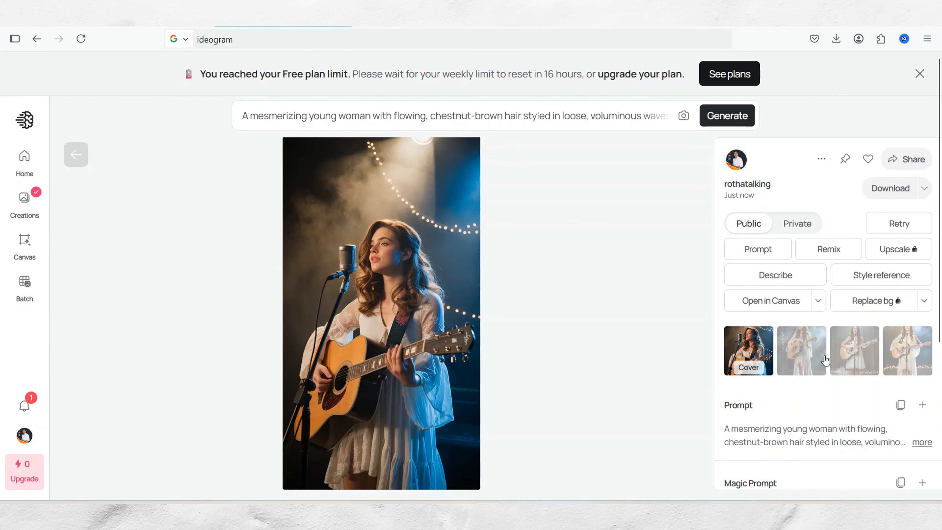
click(813, 359)
click(855, 361)
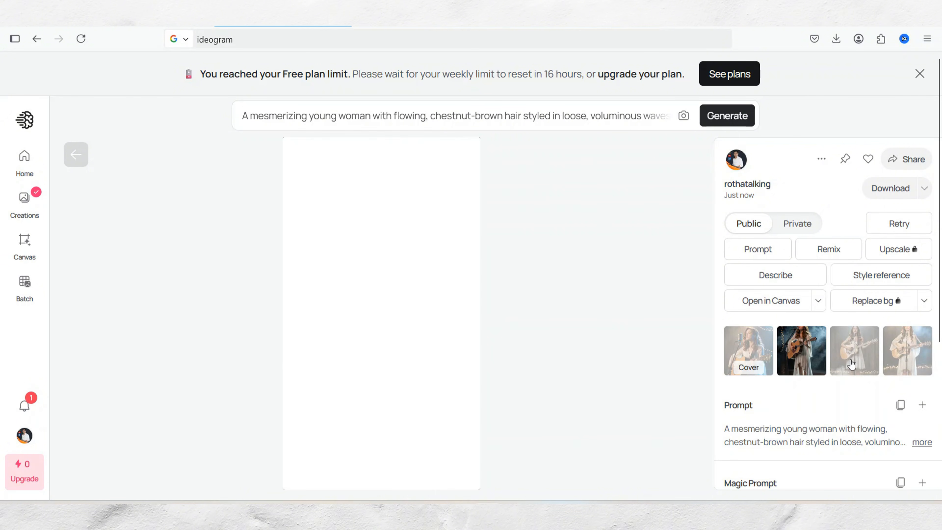
click(918, 361)
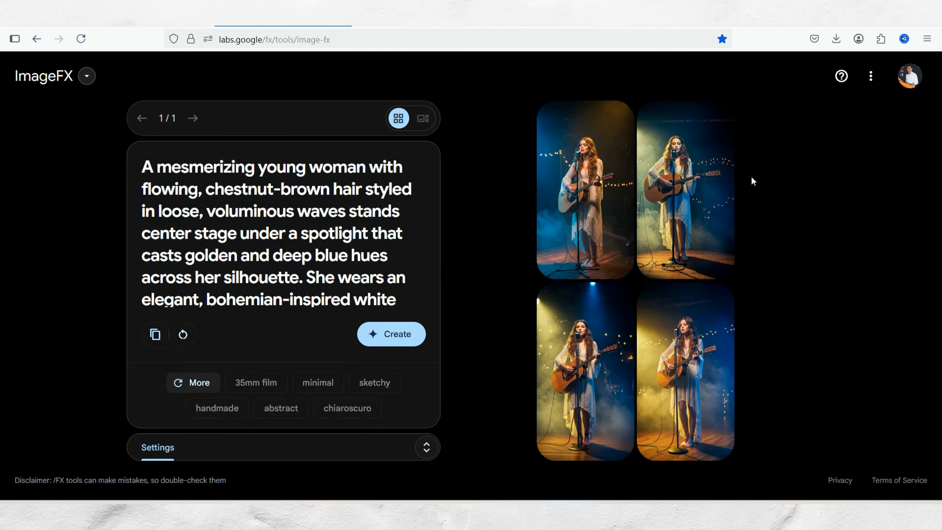
Switch to ImageFX and view its generated singer images enlarged, then return to the grid view
click(596, 206)
click(822, 274)
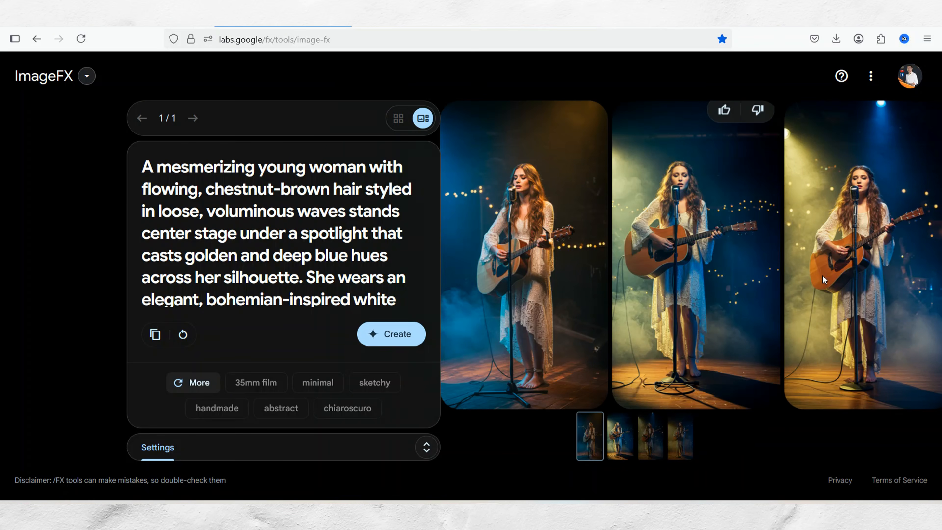
click(816, 270)
click(783, 257)
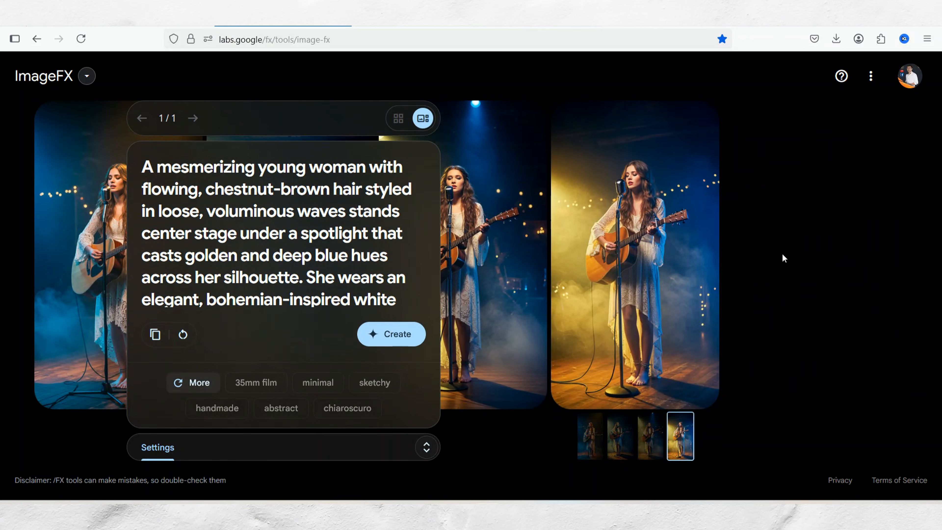
click(400, 119)
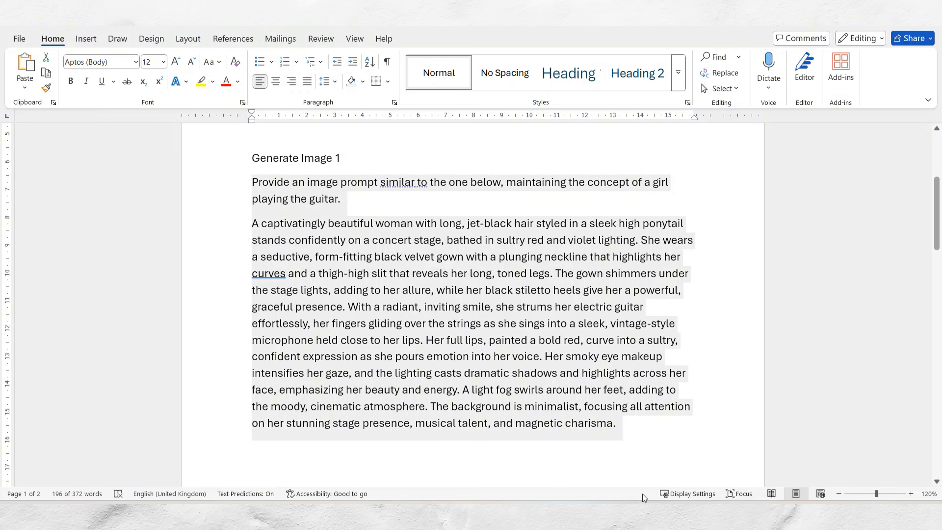
Copy the "Generate image 2" request for 10 similar prompts, including its sample prompt, from the Word document
scroll(363, 211, down, 10)
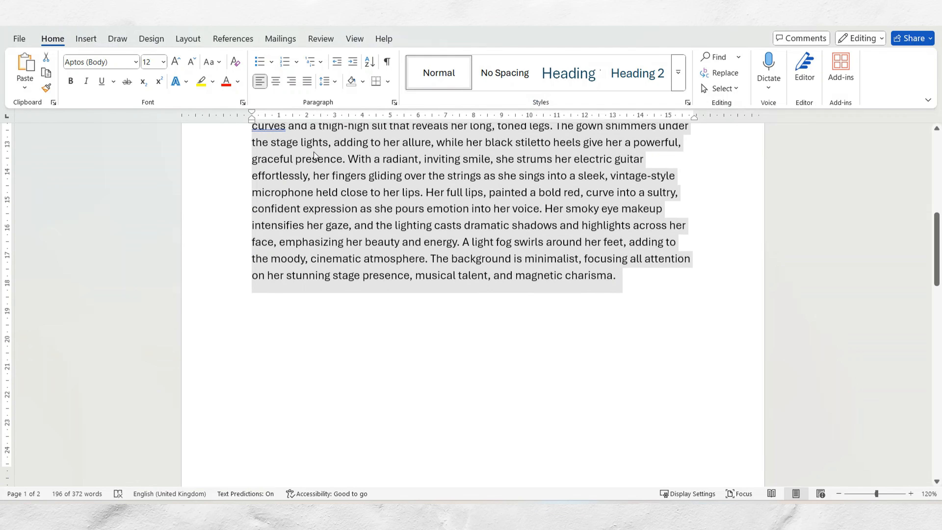
scroll(363, 211, down, 5)
scroll(502, 305, up, 2)
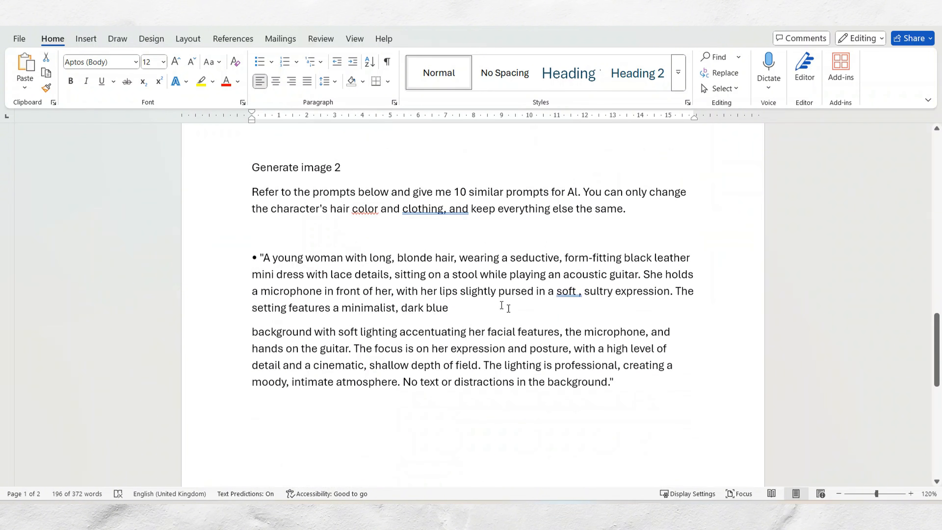
drag(707, 436, 502, 200)
right_click(499, 201)
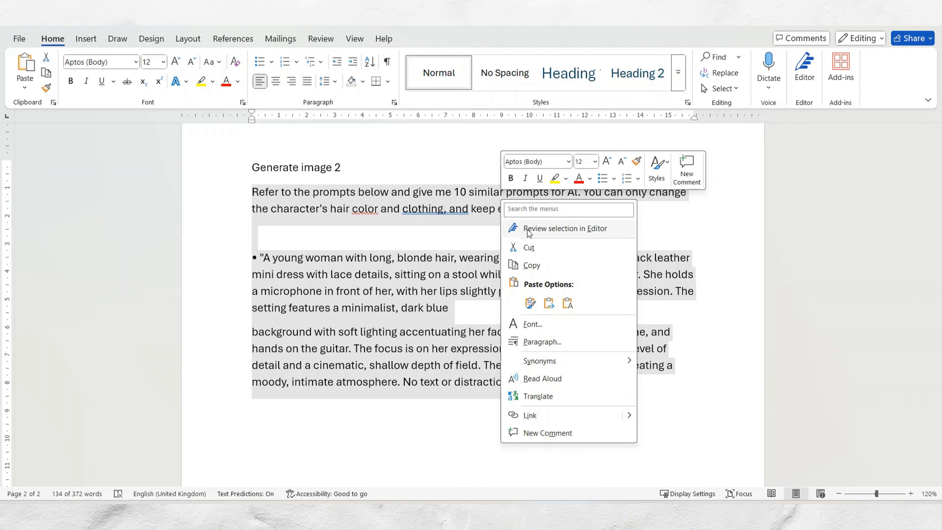
click(531, 267)
Switch to the ChatGPT conversation in the browser and send the copied request for 10 similar image prompts
click(499, 512)
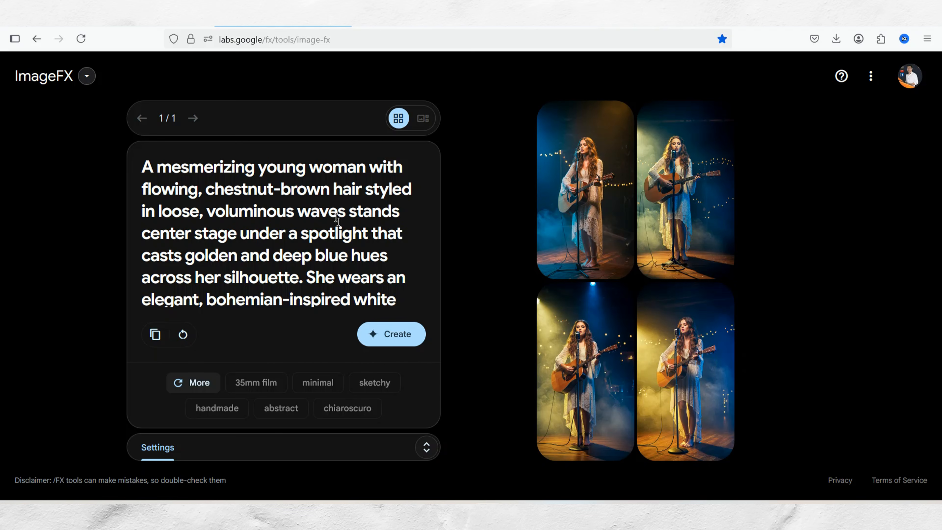
click(412, 15)
click(363, 434)
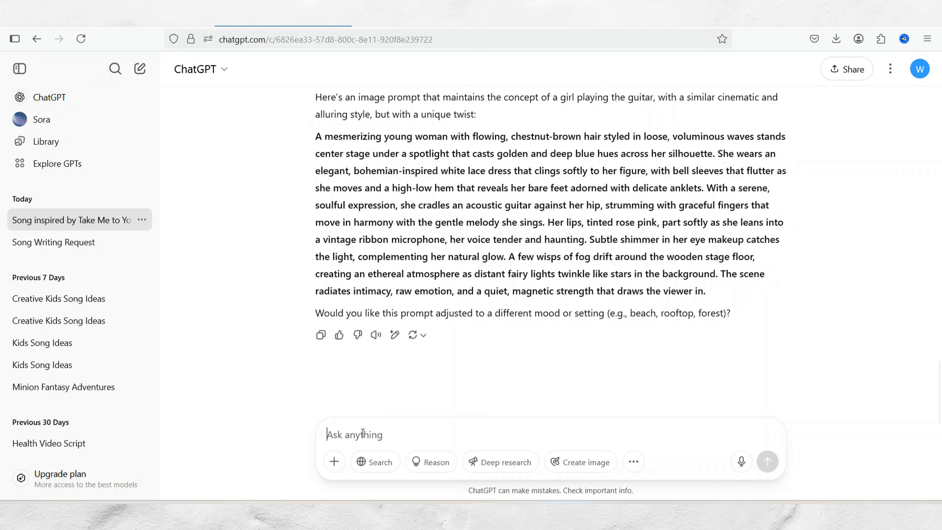
key(ctrl+v)
key(Return)
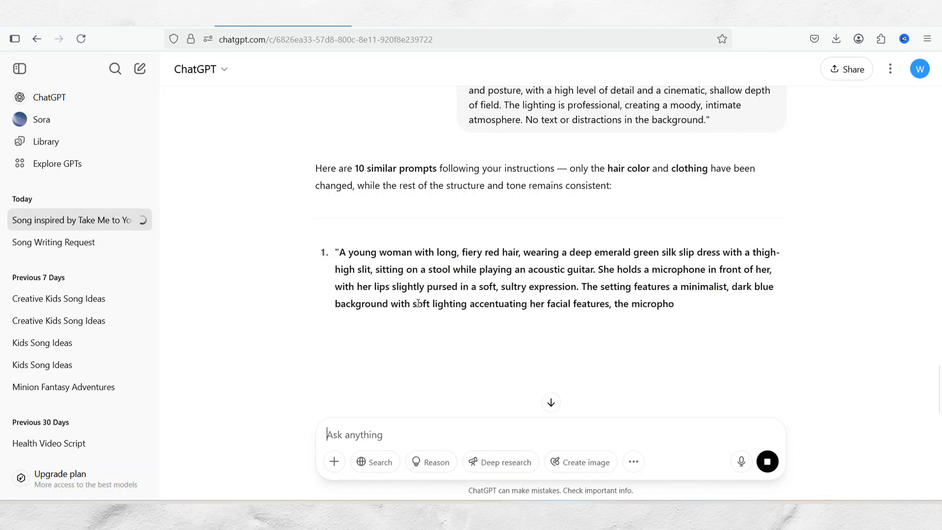
Read through the list of image prompts that ChatGPT writes with varied hair colors and clothing
scroll(427, 323, down, 2)
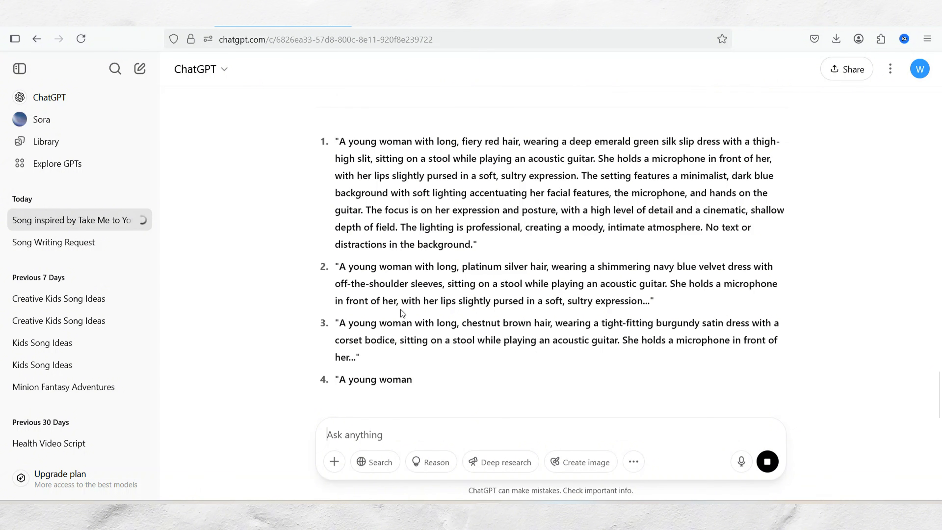
scroll(434, 332, up, 5)
click(551, 401)
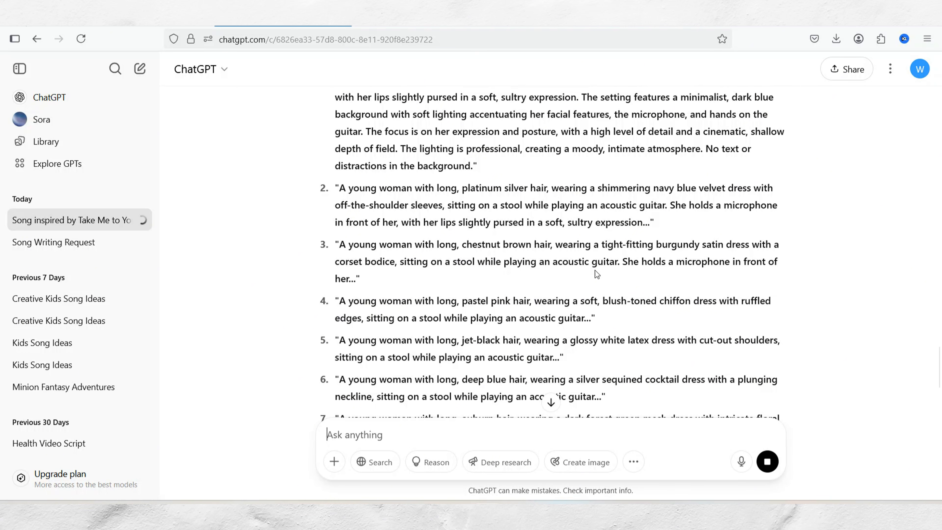
In Kling AI's Image to Video, add the guitar singer image as the start frame and enter the prompt "A girl playing guitar"
click(299, 487)
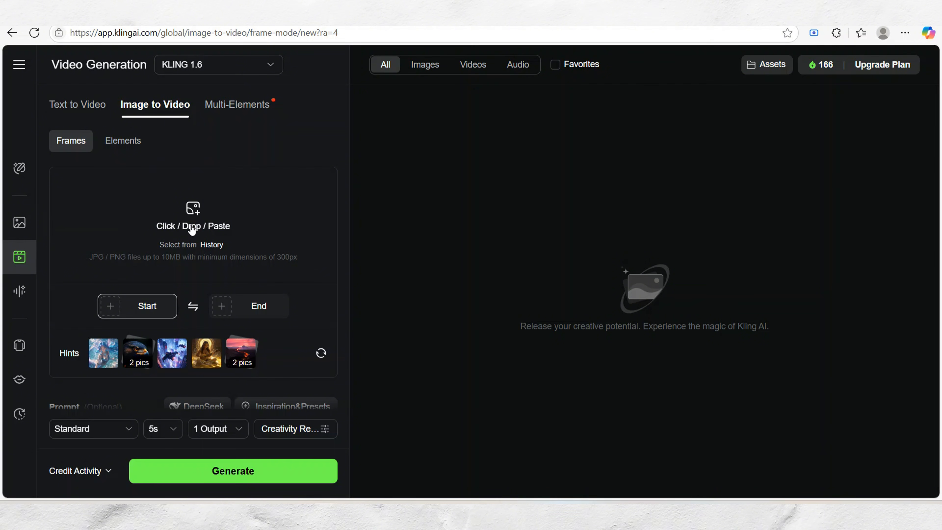
key(ctrl+v)
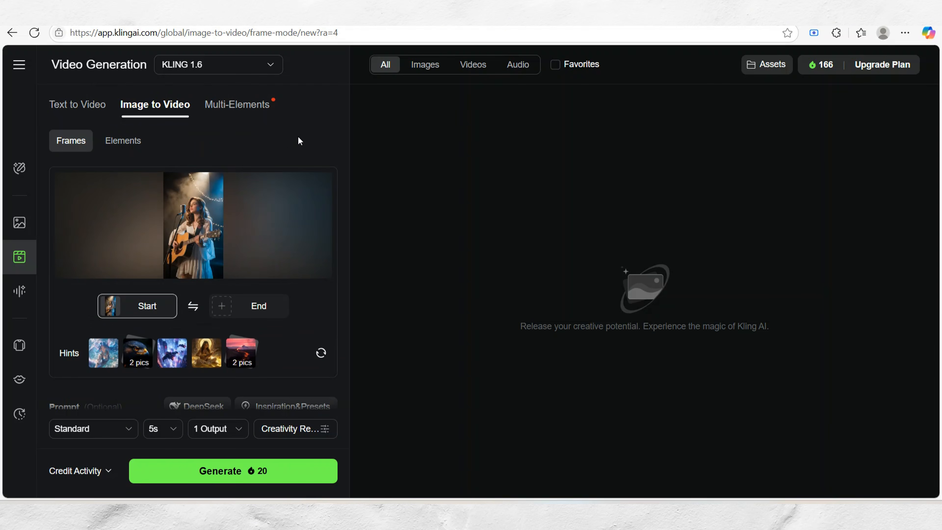
scroll(299, 141, down, 5)
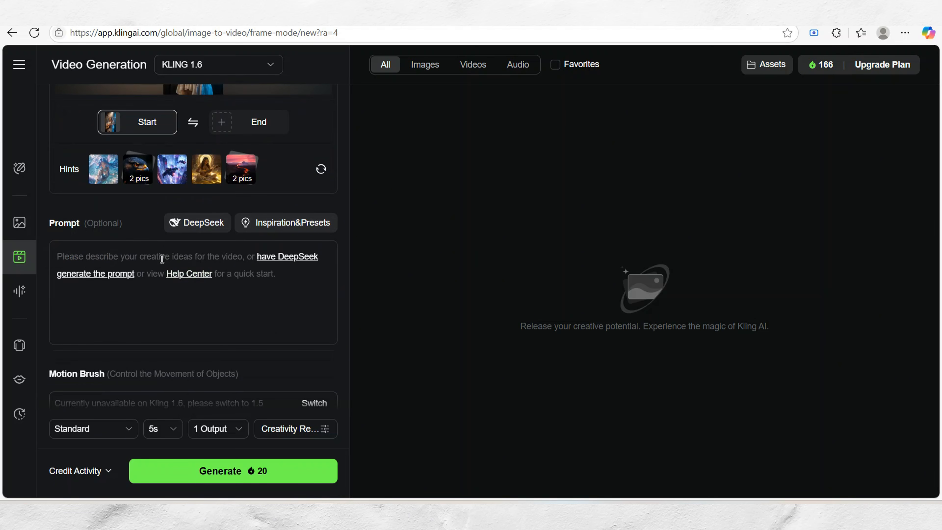
click(162, 259)
text(A girl playing guitar)
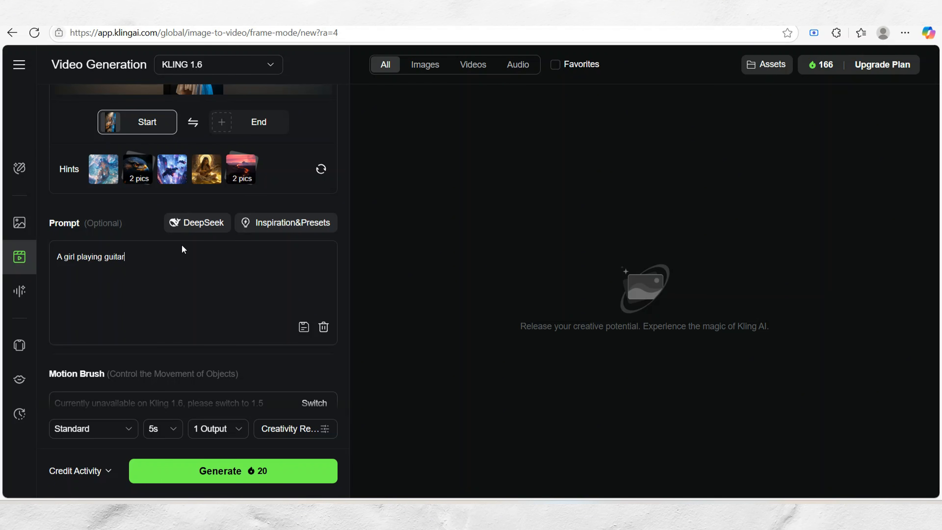
Generate the video with a 10s duration and download the result
scroll(171, 284, down, 3)
click(157, 428)
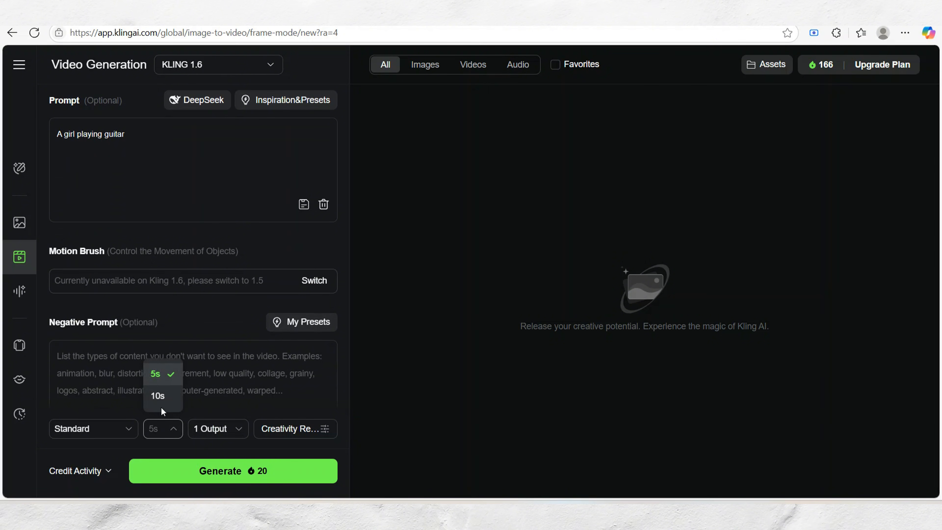
click(160, 396)
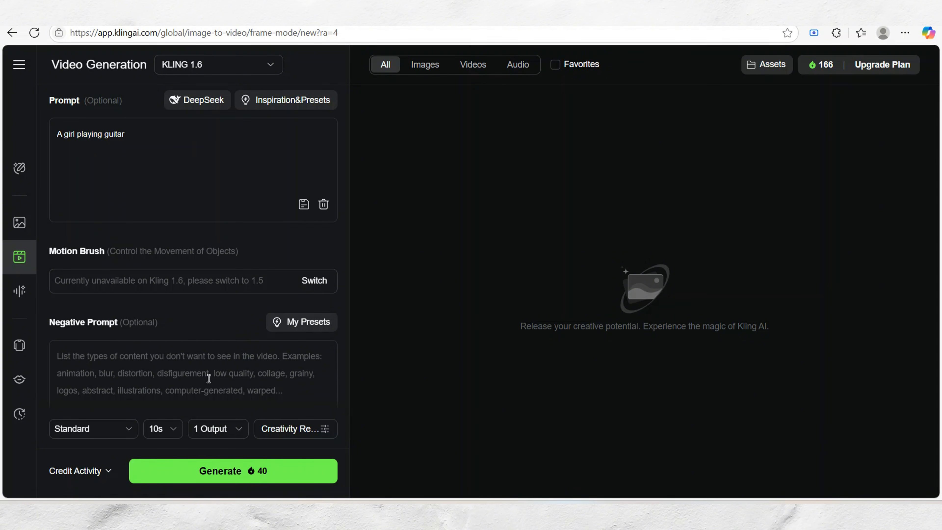
click(220, 475)
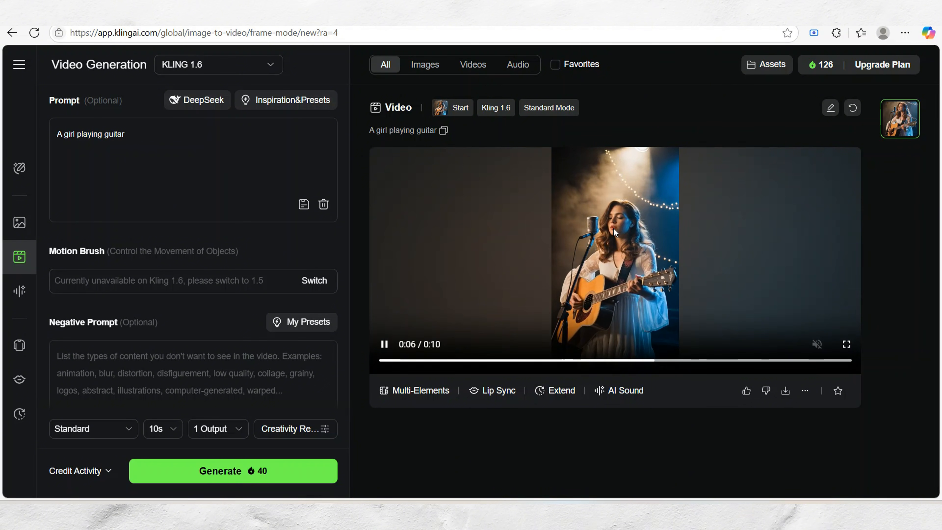
click(784, 391)
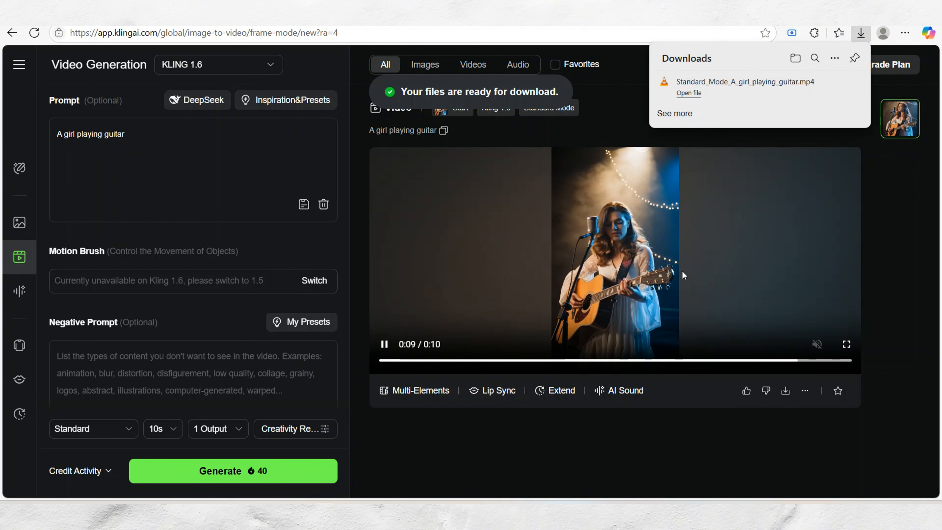
click(855, 31)
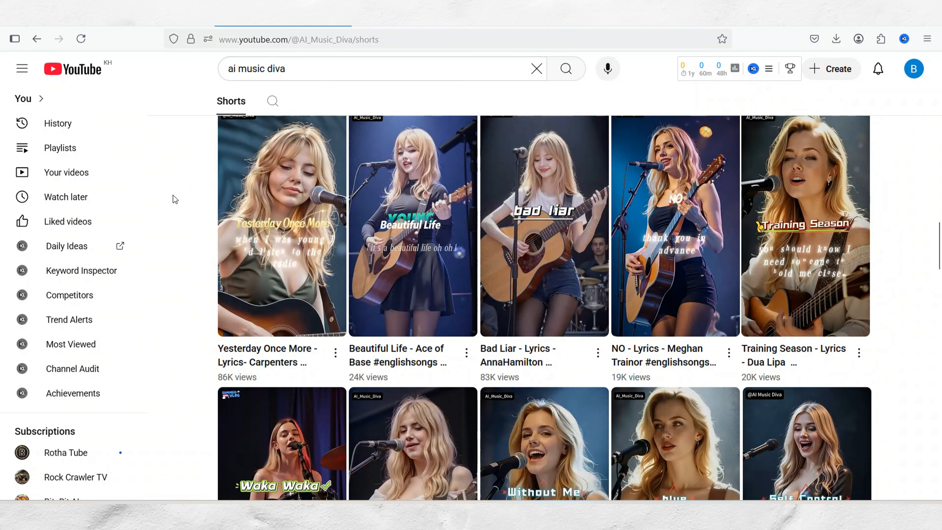
Return to Kling AI, open Lip Sync with the singer video, and upload the "Whispers Beneath the Rain" WAV file as local dubbing
mouse_move(326, 510)
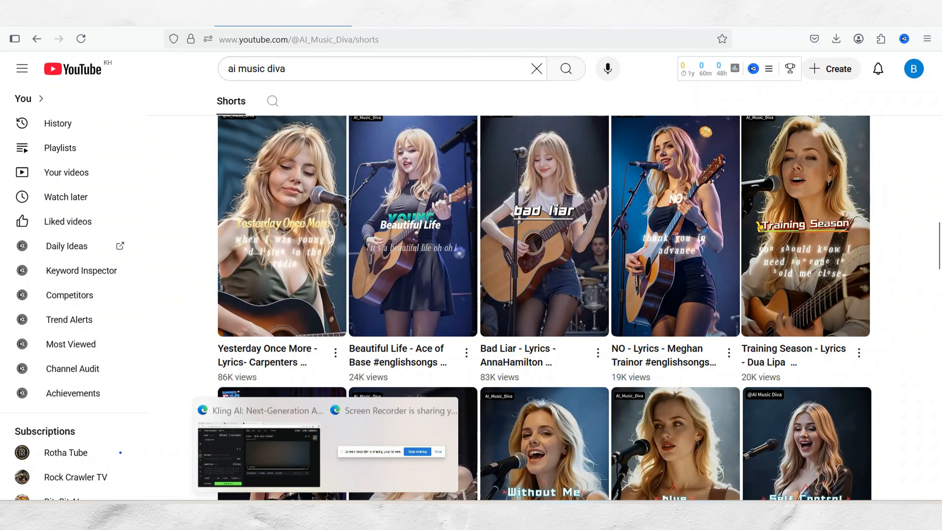
click(276, 458)
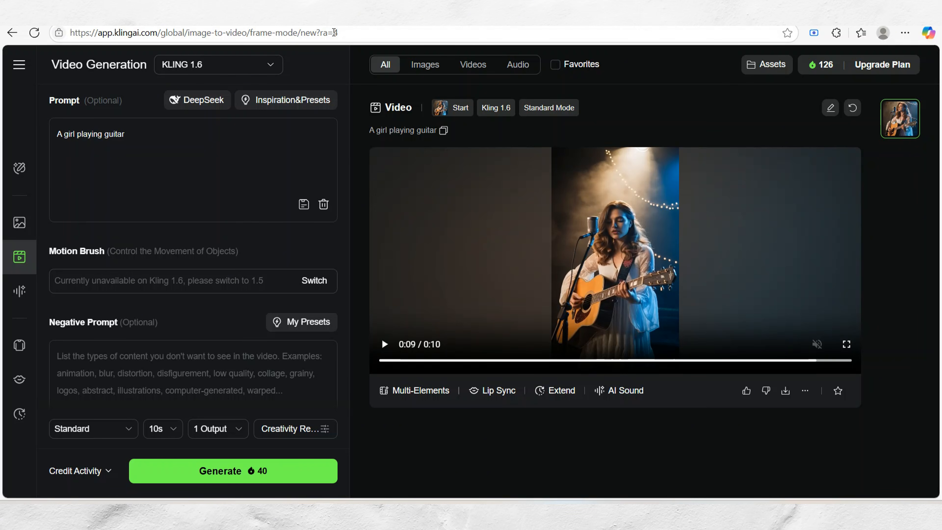
click(26, 383)
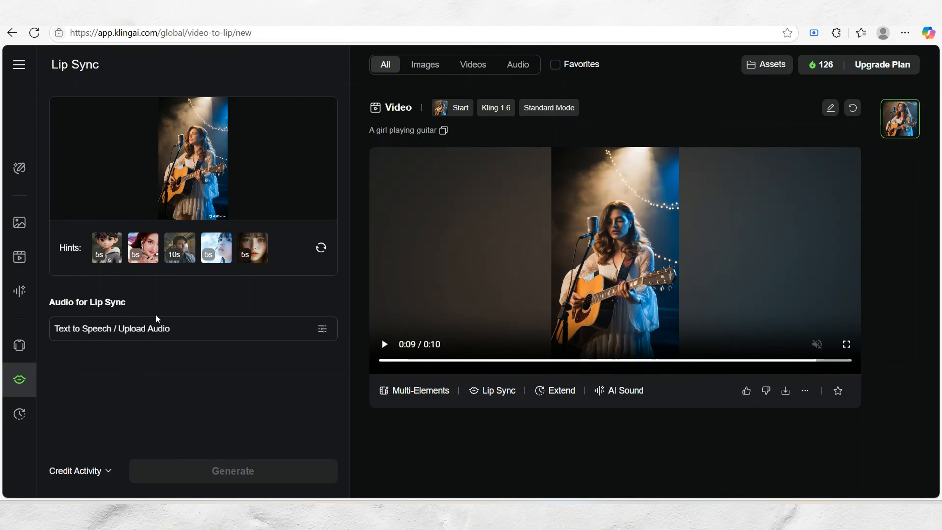
click(155, 328)
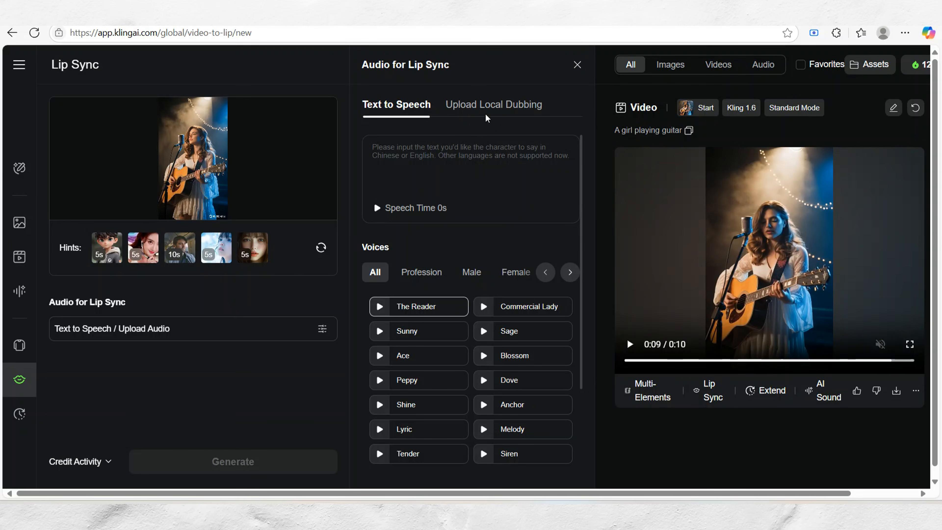
click(478, 109)
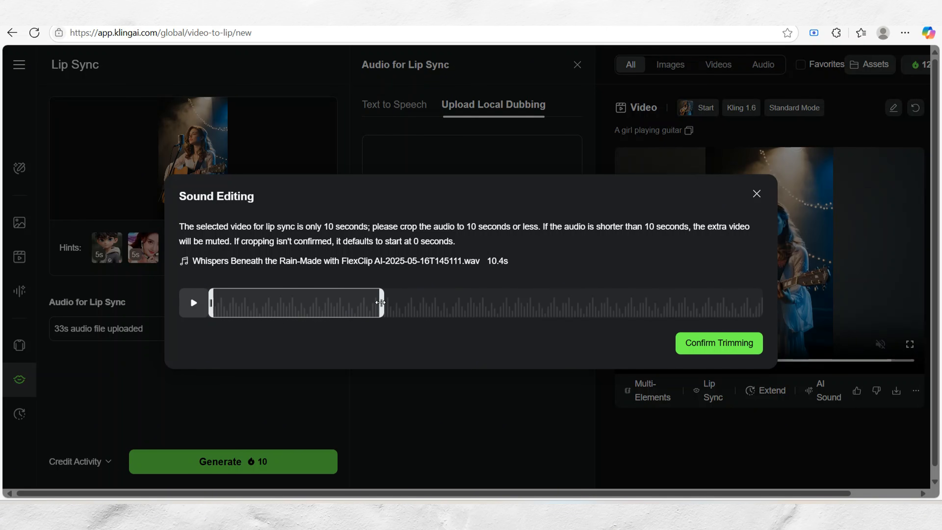
Trim the uploaded song to about 10 seconds from its start and generate the lip-synced video
drag(380, 304, 290, 308)
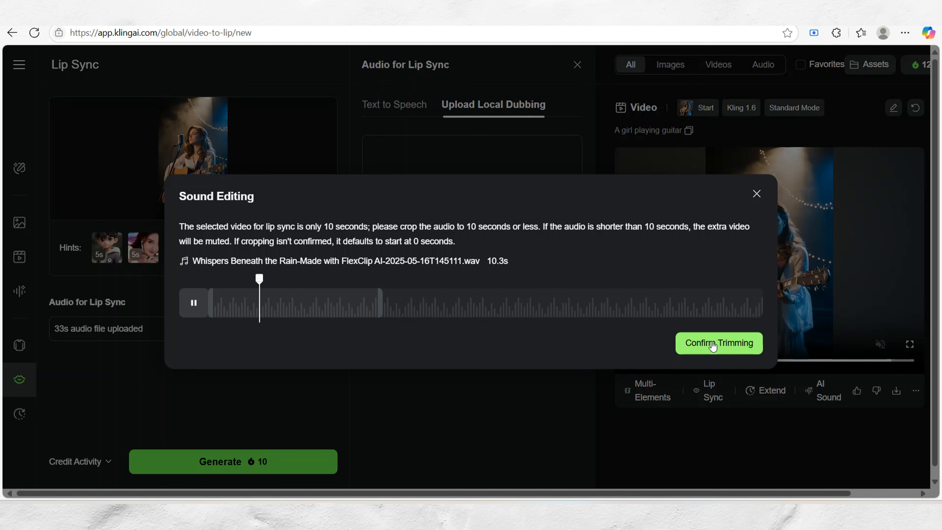
click(723, 344)
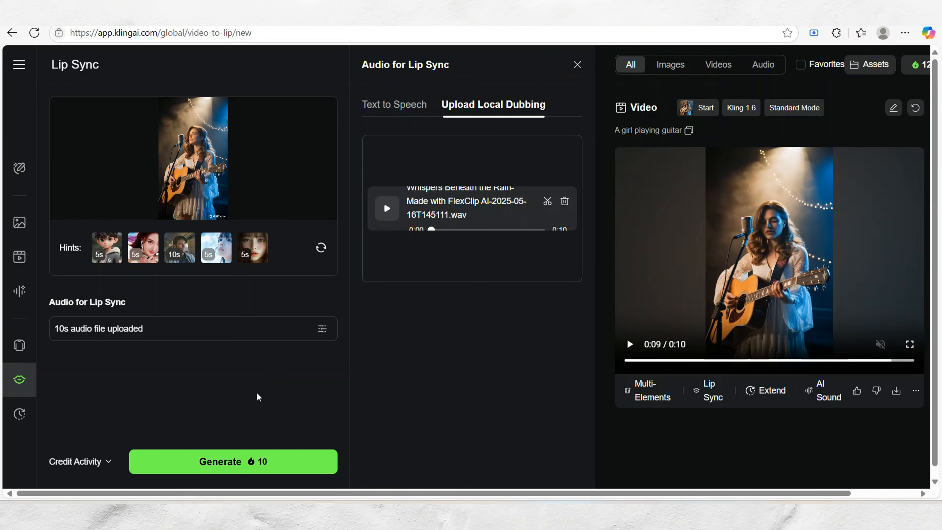
click(227, 464)
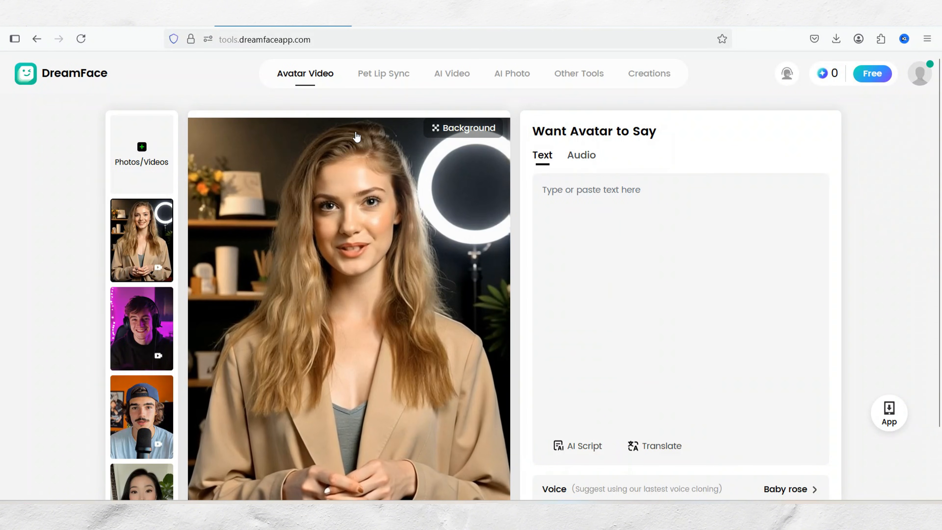
In DreamFace, upload the guitar singer video from the computer and select it as the avatar
click(141, 165)
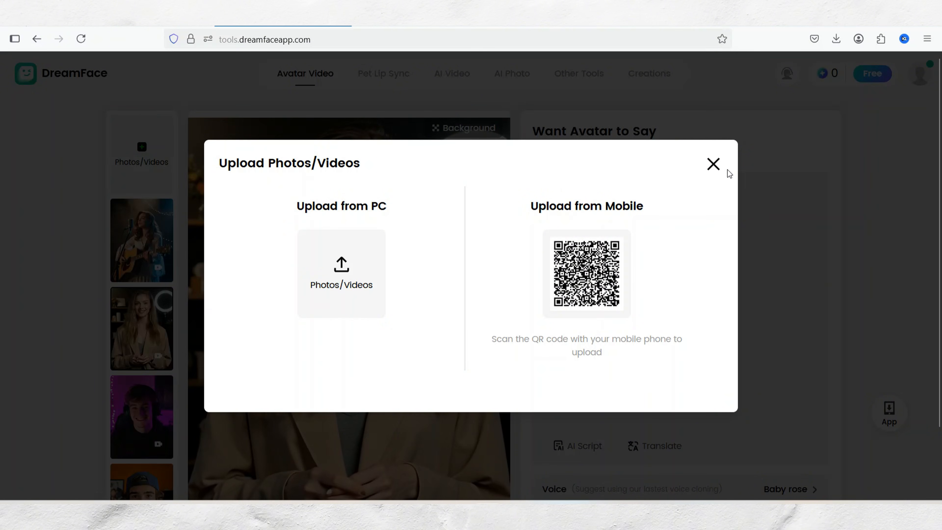
click(712, 164)
click(155, 248)
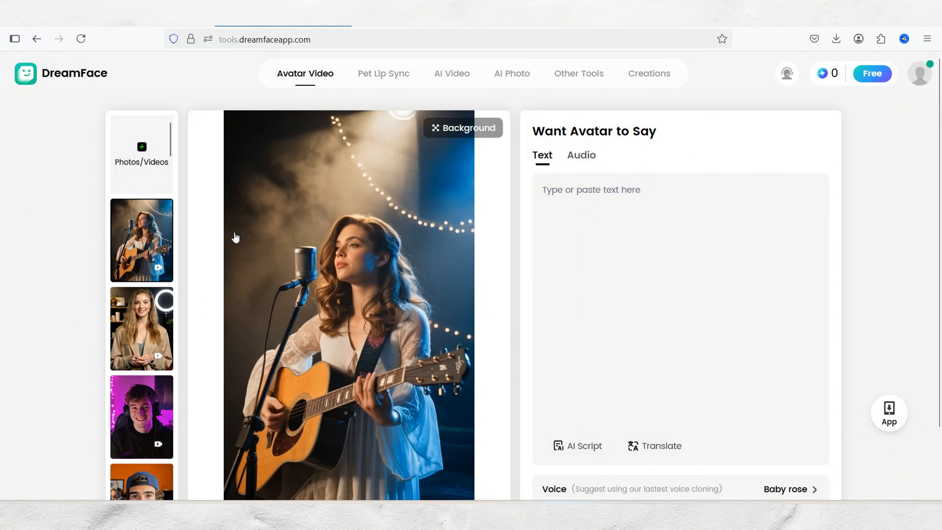
Switch the avatar's speech source to audio and upload the "Whispers Beneath the Rain" WAV file
click(585, 160)
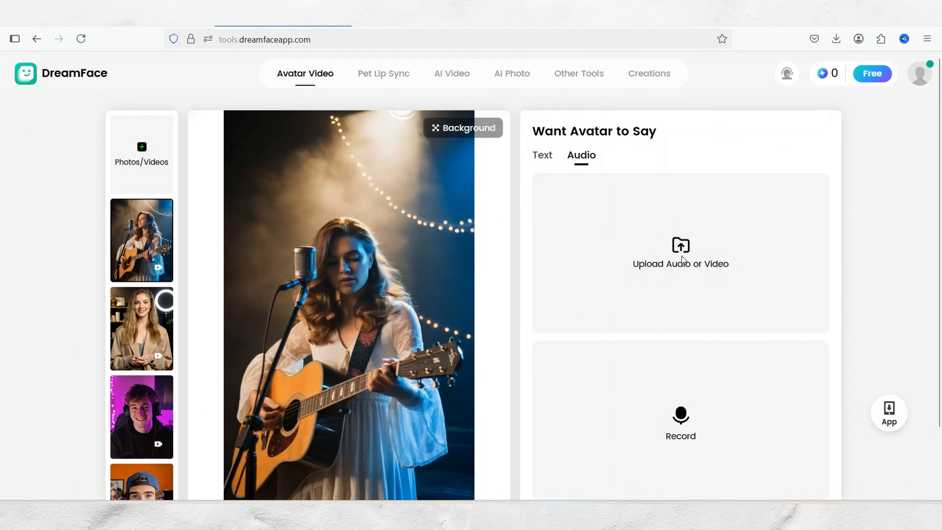
click(681, 248)
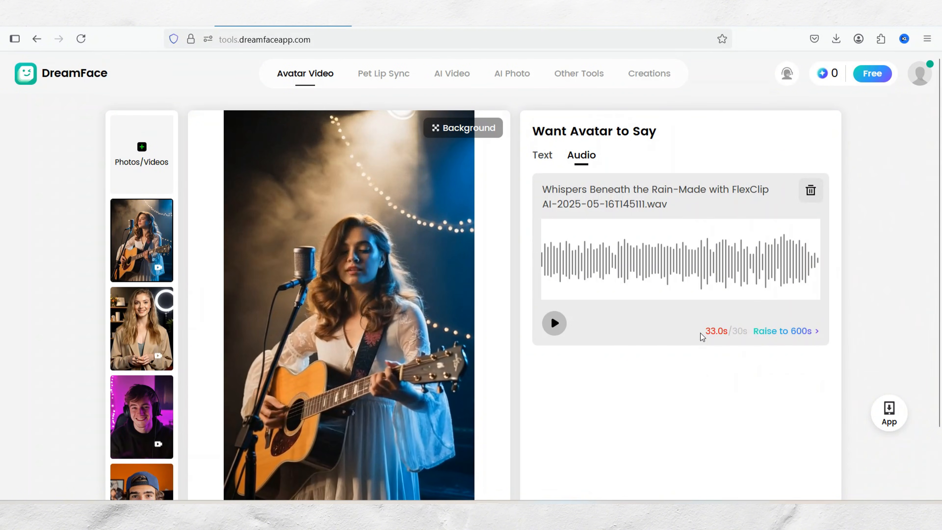
scroll(706, 332, down, 2)
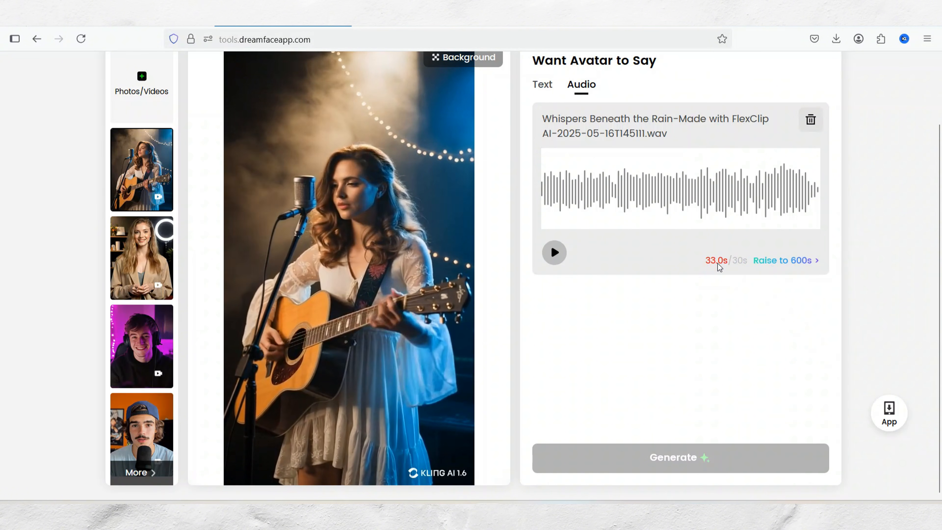
scroll(707, 286, up, 2)
scroll(708, 286, up, 1)
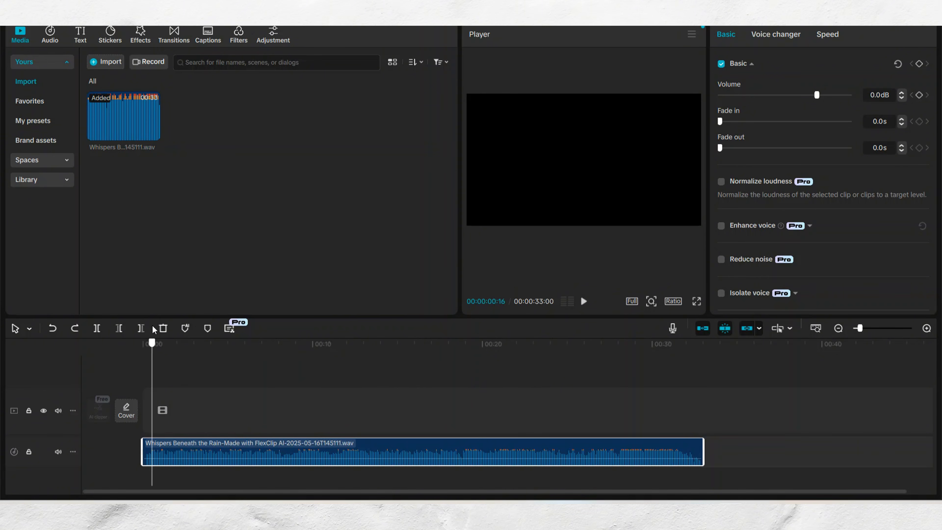
In CapCut, cut away the end of the "Whispers Beneath the Rain" clip from 00:00:28:01 onward
drag(153, 342, 618, 385)
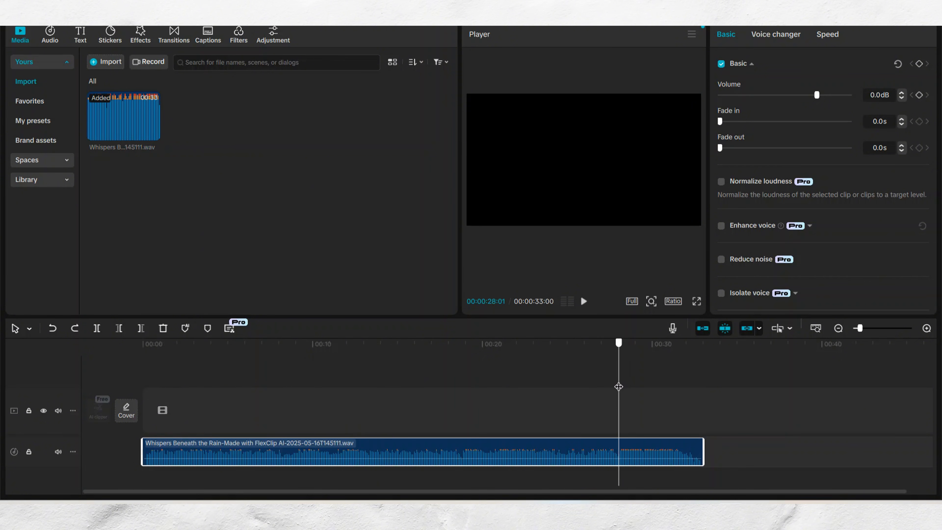
click(138, 328)
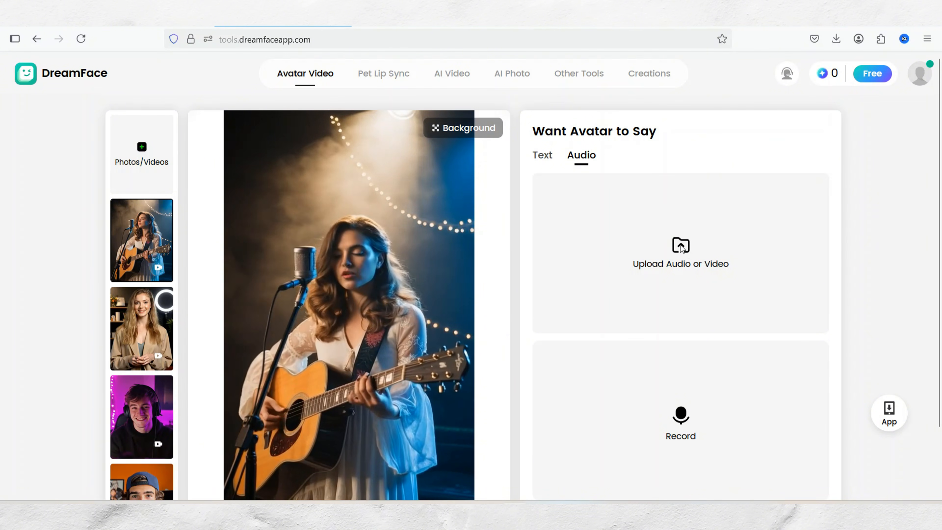
Back in DreamFace, upload OKOK.MP3 as the avatar's audio and generate the lip-synced video
click(680, 244)
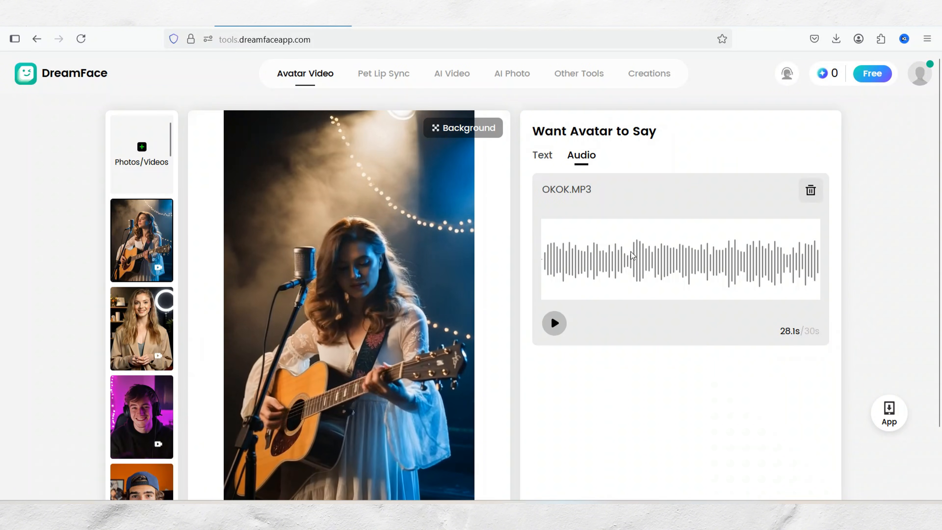
scroll(638, 264, down, 2)
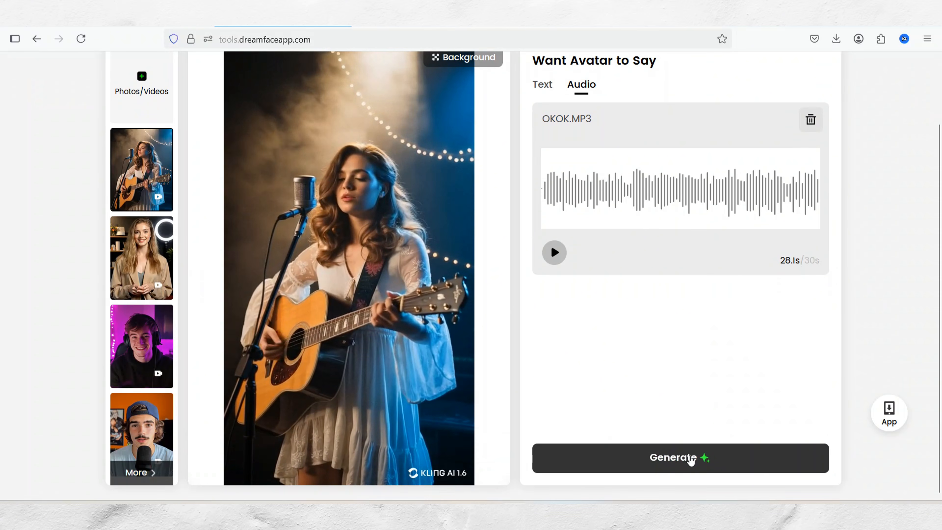
click(691, 460)
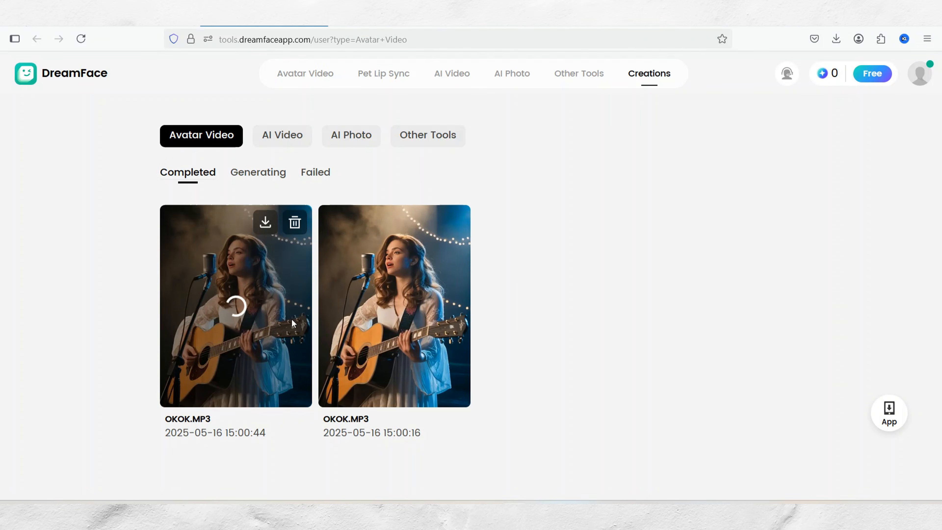
mouse_move(373, 313)
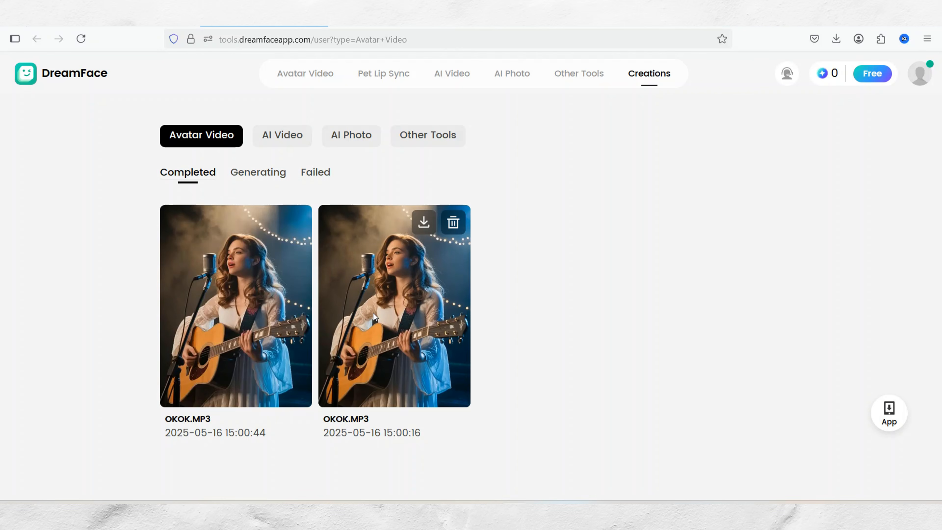
click(400, 299)
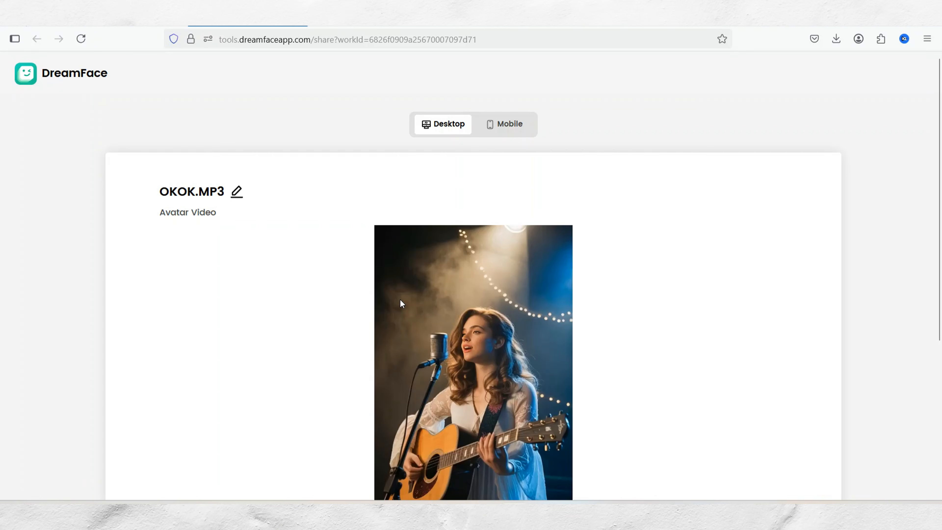
scroll(405, 301, down, 5)
scroll(405, 304, up, 3)
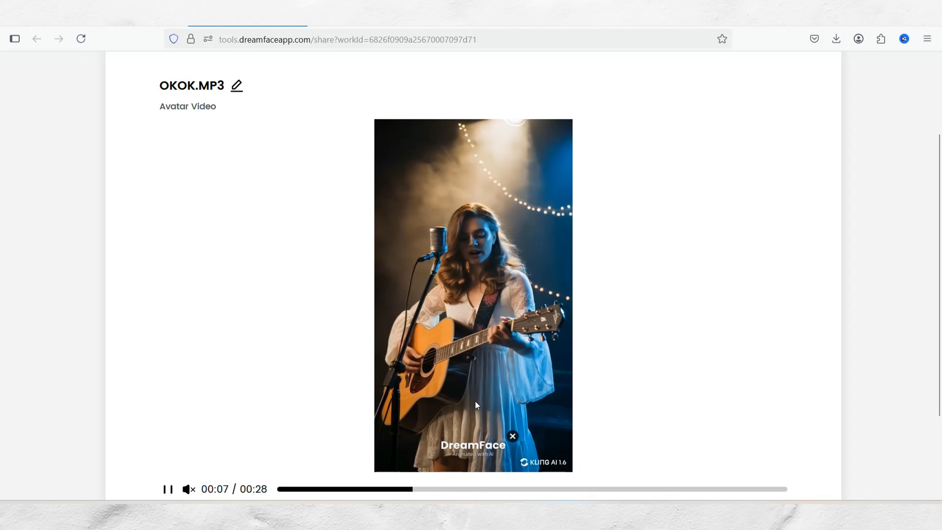
scroll(344, 377, down, 3)
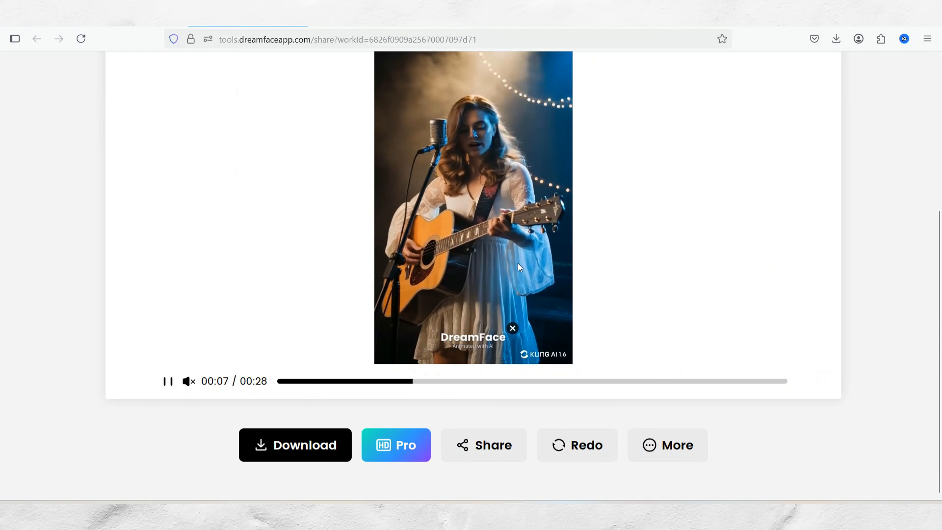
scroll(500, 360, up, 6)
scroll(477, 338, down, 6)
scroll(474, 334, up, 2)
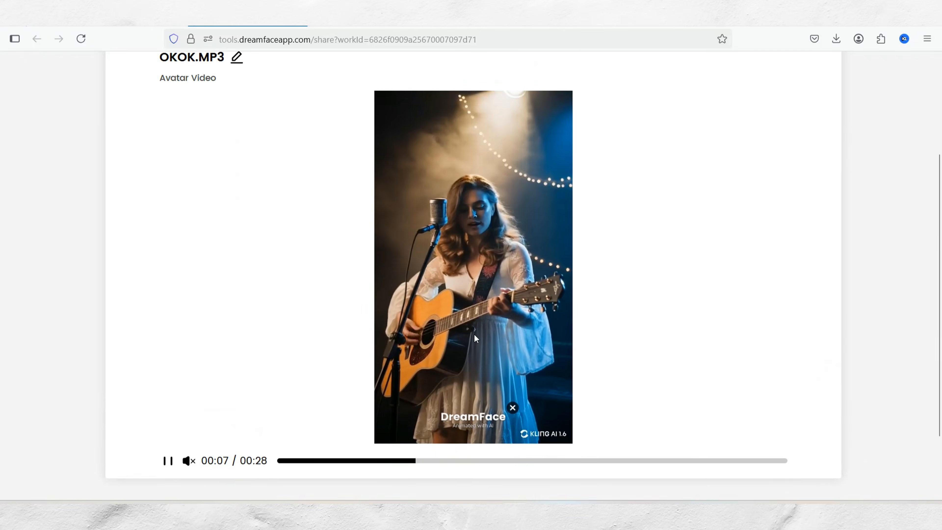
scroll(476, 338, down, 2)
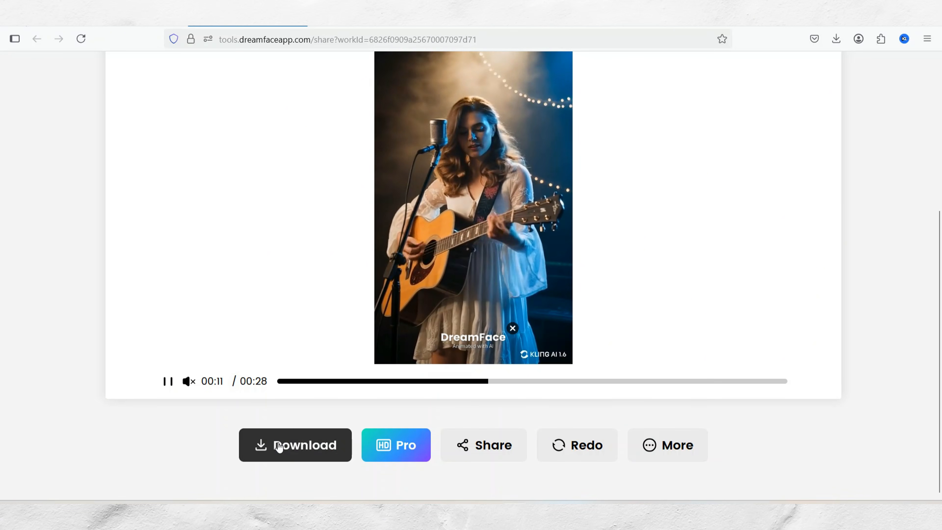
click(288, 445)
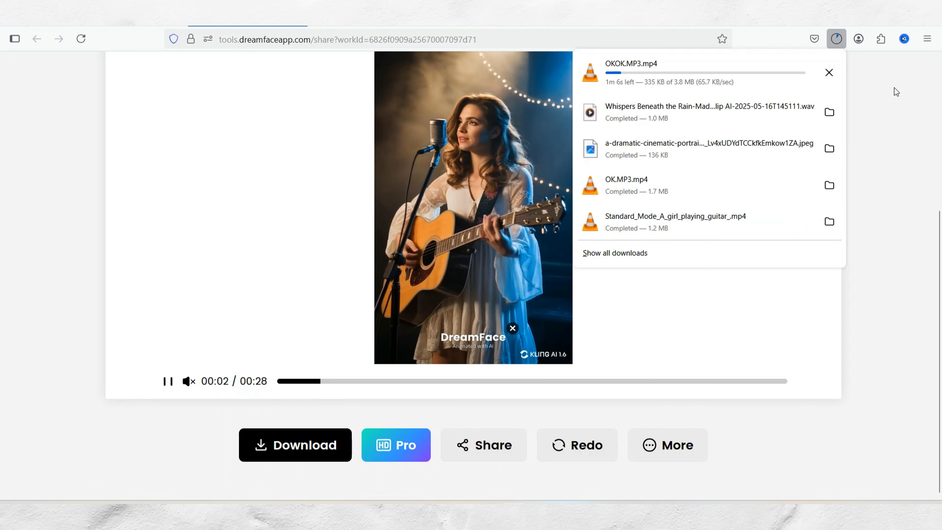
click(893, 88)
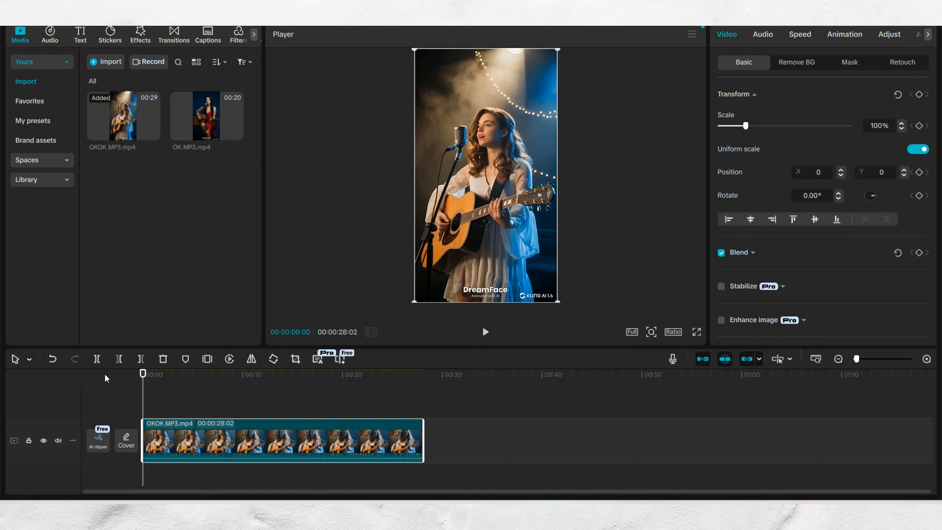
In CapCut, preview the guitar singer clip OKOK.MP3.mp4 and its opening seconds with the light-blue sticker over the lower edge
key(space)
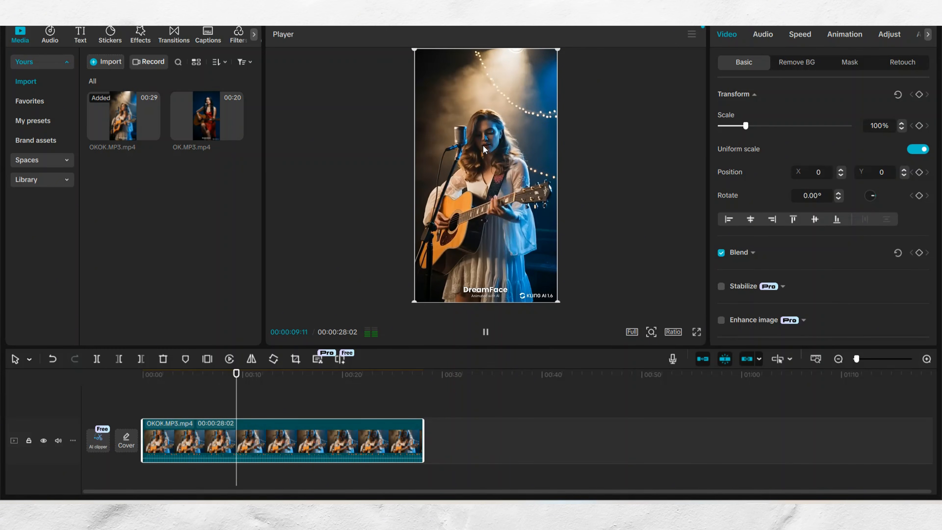
key(space)
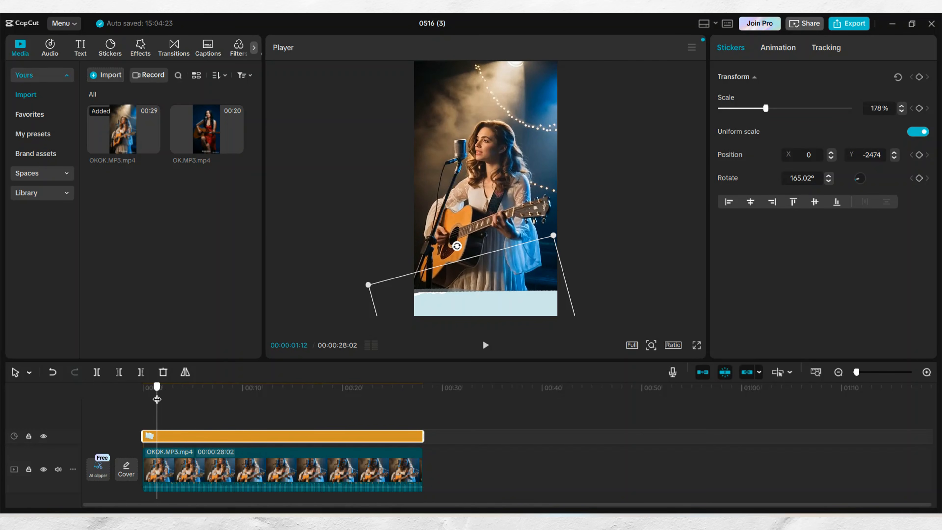
mouse_move(200, 411)
mouse_down()
mouse_move(166, 409)
mouse_move(193, 409)
mouse_move(184, 408)
mouse_up()
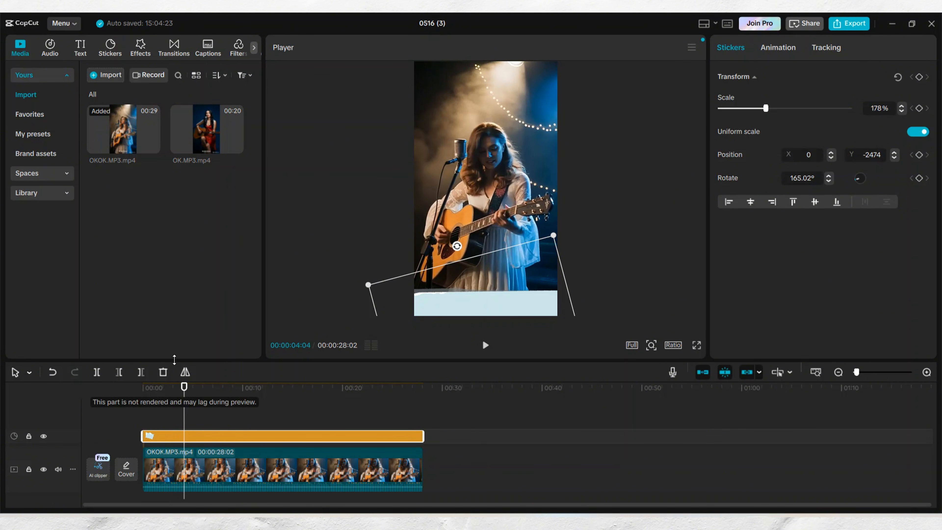
Generate English auto captions for the singer video, deleting any current captions
click(79, 52)
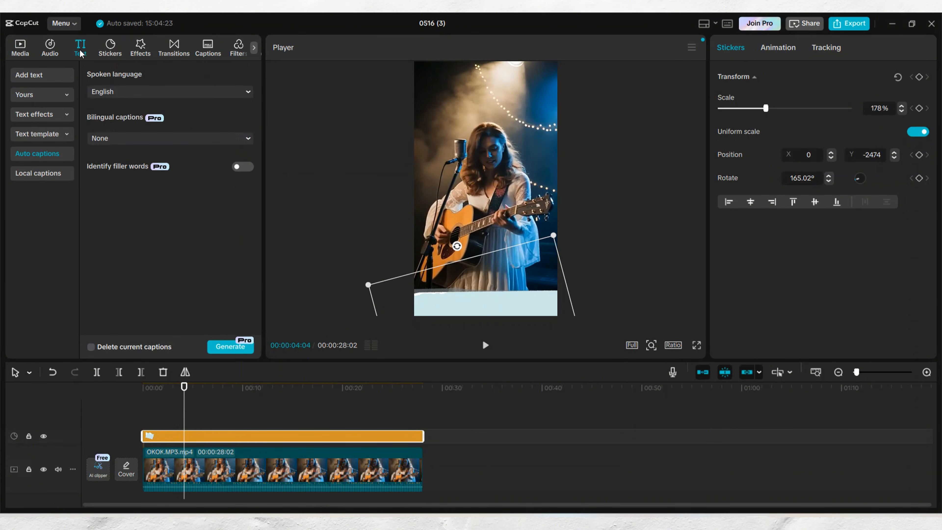
click(90, 347)
click(229, 347)
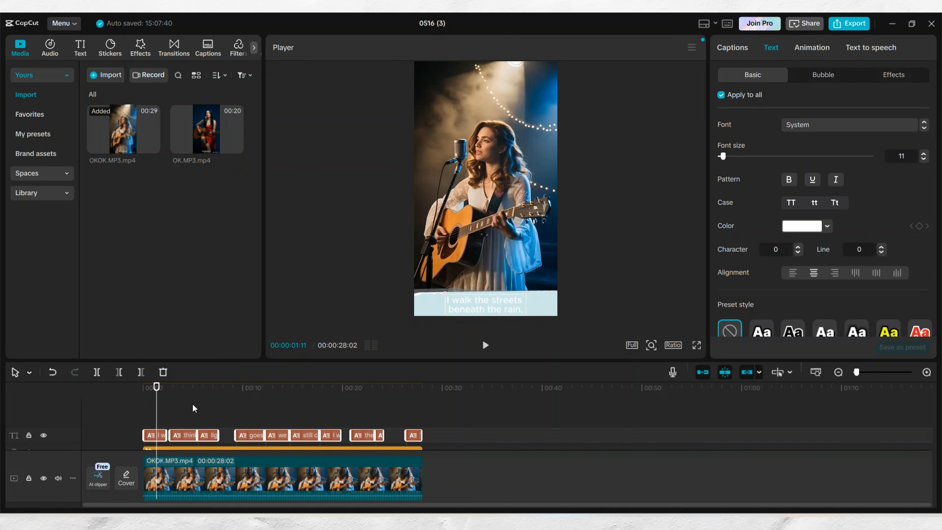
Try several preset styles on all captions and apply the blue text style with a white outline
mouse_move(157, 387)
mouse_down()
mouse_move(200, 392)
mouse_move(144, 387)
mouse_move(155, 389)
mouse_up()
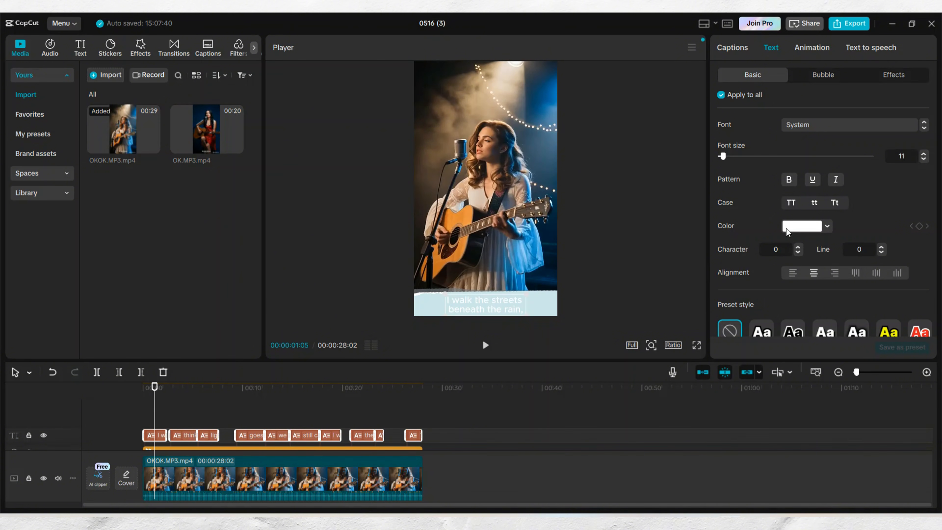
scroll(759, 167, down, 3)
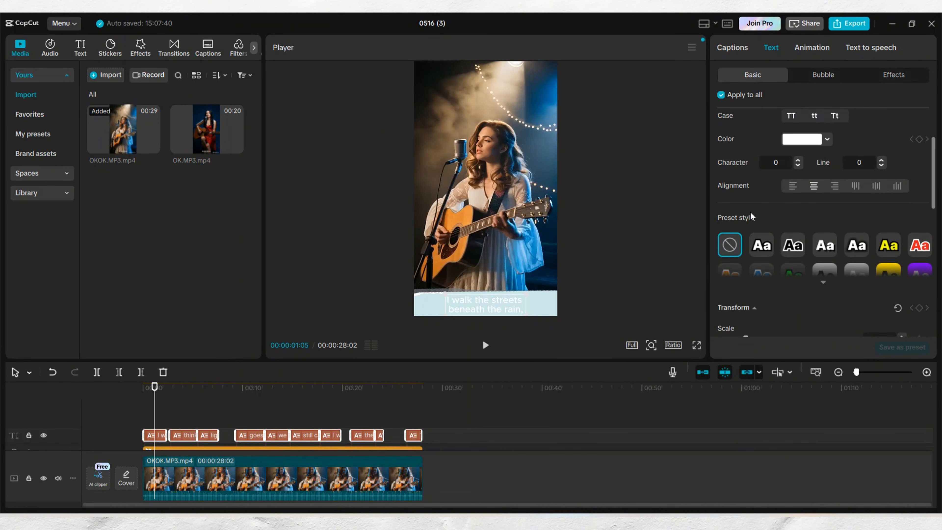
click(759, 252)
click(823, 283)
click(801, 247)
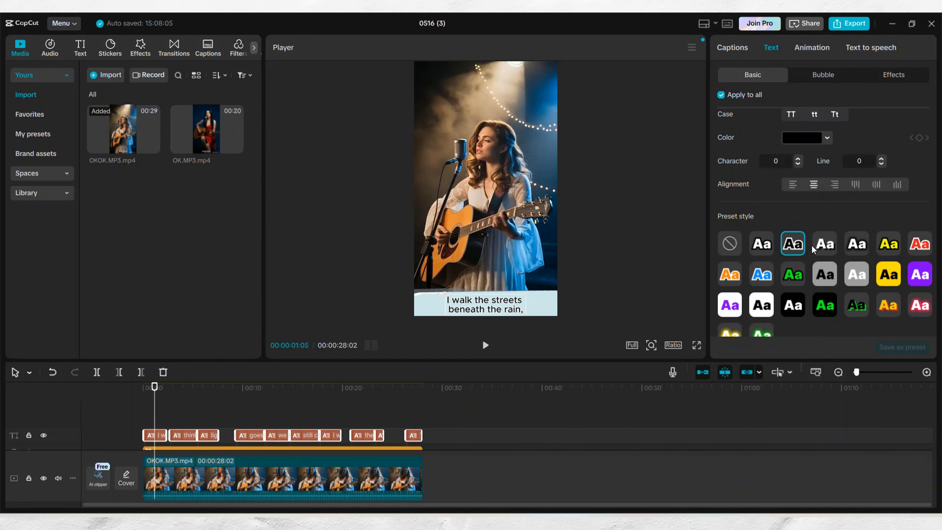
click(824, 247)
click(856, 247)
click(887, 247)
click(915, 248)
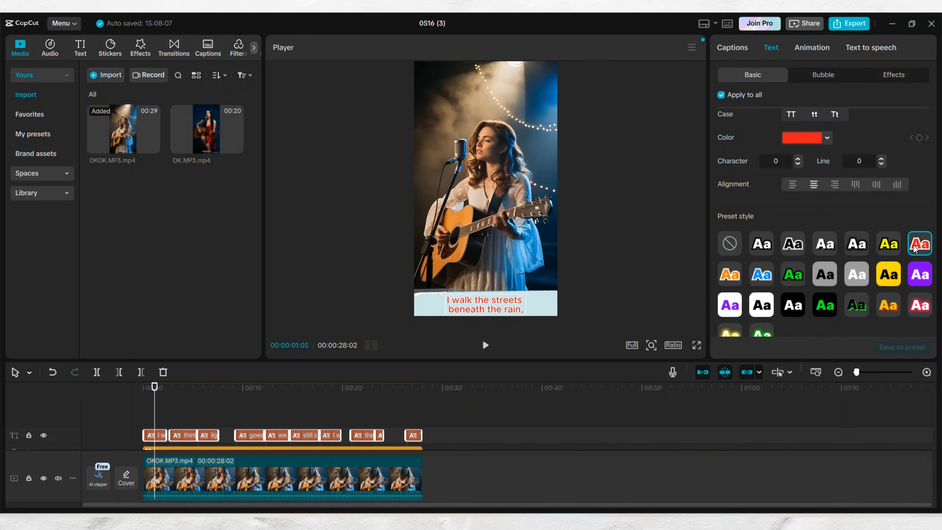
click(764, 281)
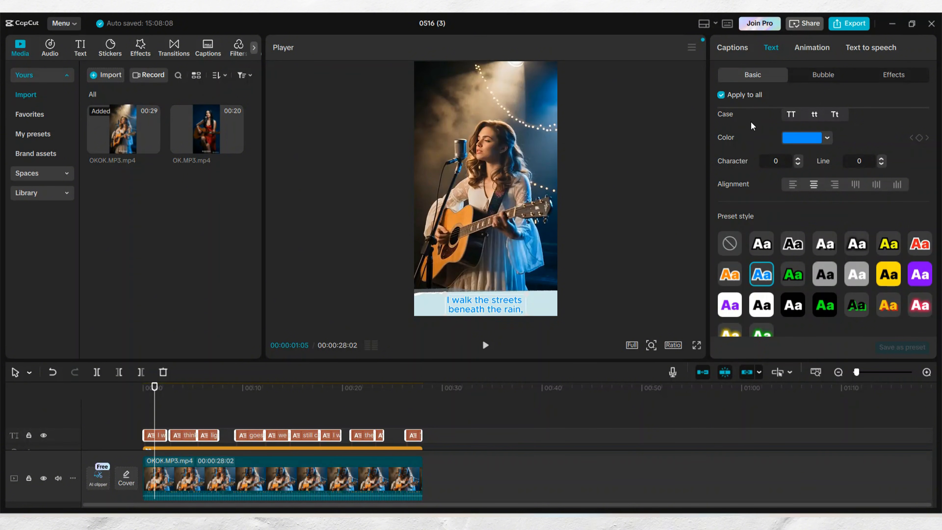
Set the font of all captions to Riffic Free Bold
scroll(913, 204, up, 3)
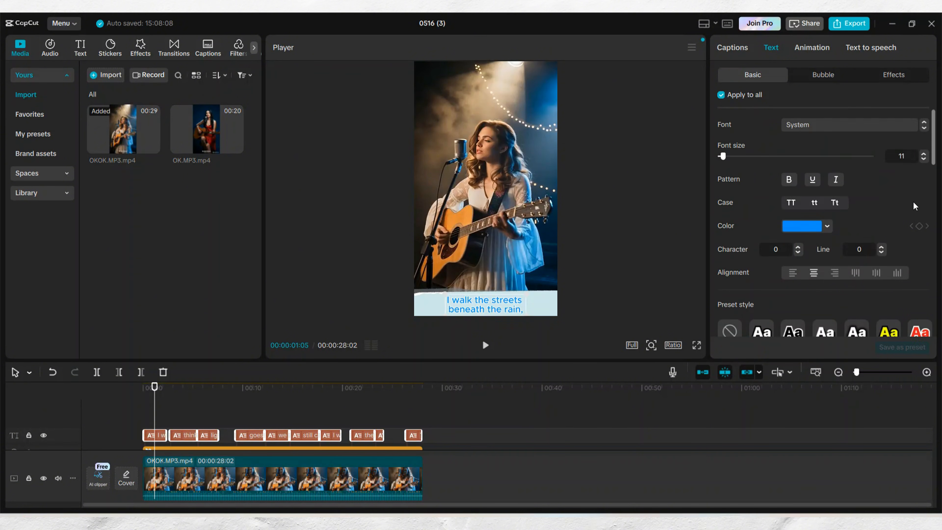
click(908, 126)
click(831, 144)
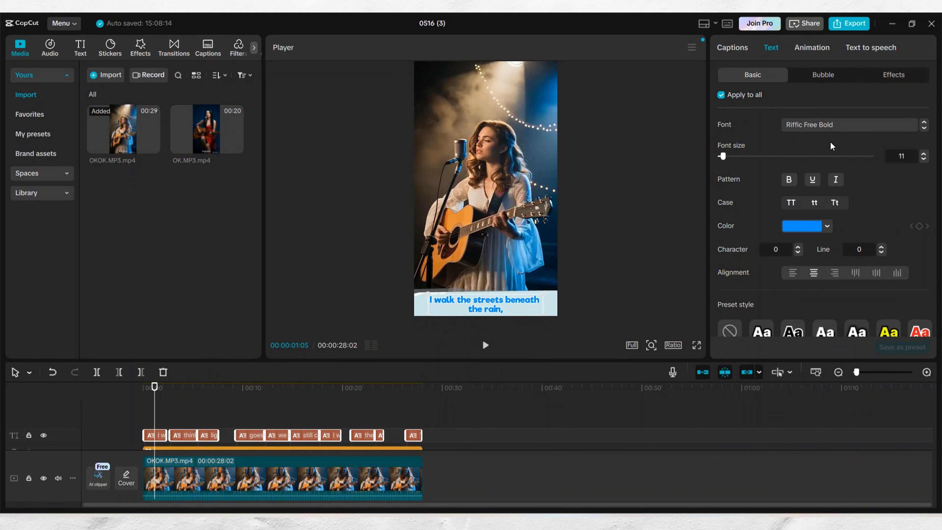
Try several text effects on all captions, including the black-outlined white style and the red style with a white outline
click(884, 77)
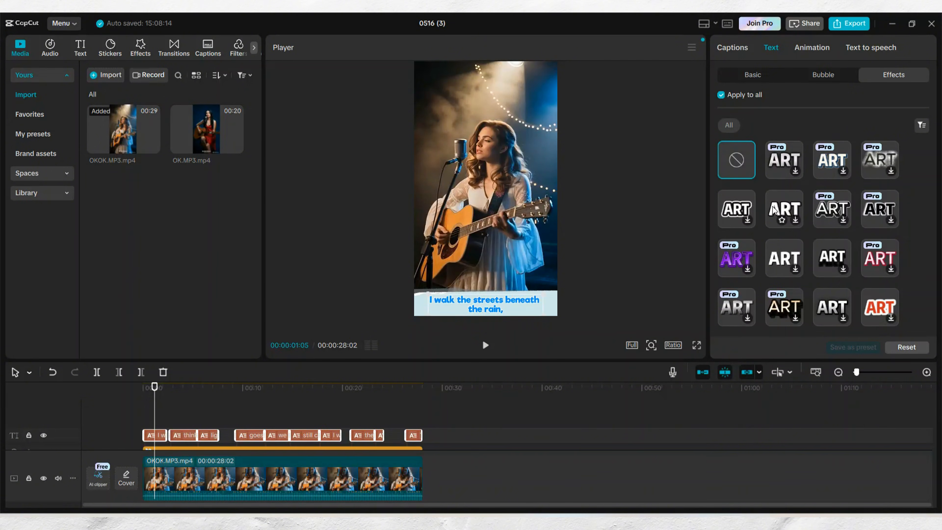
click(746, 211)
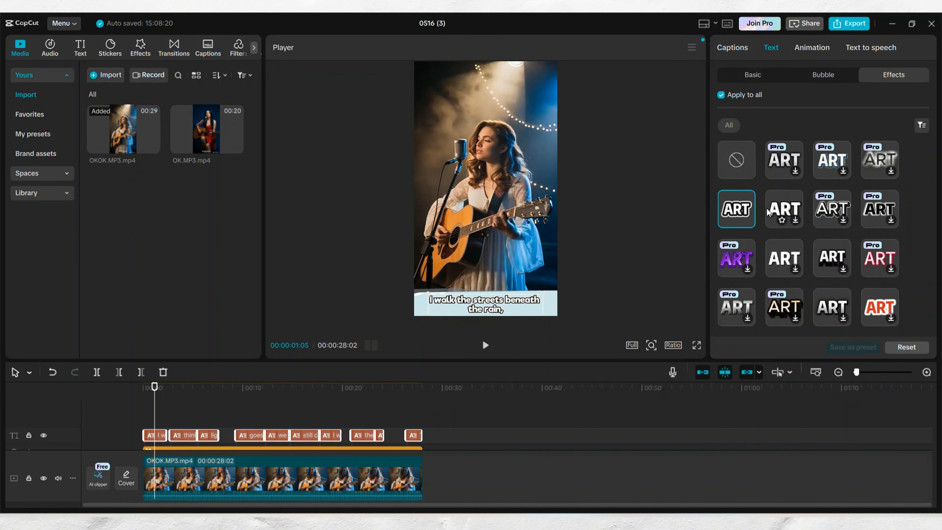
click(784, 209)
scroll(830, 252, down, 2)
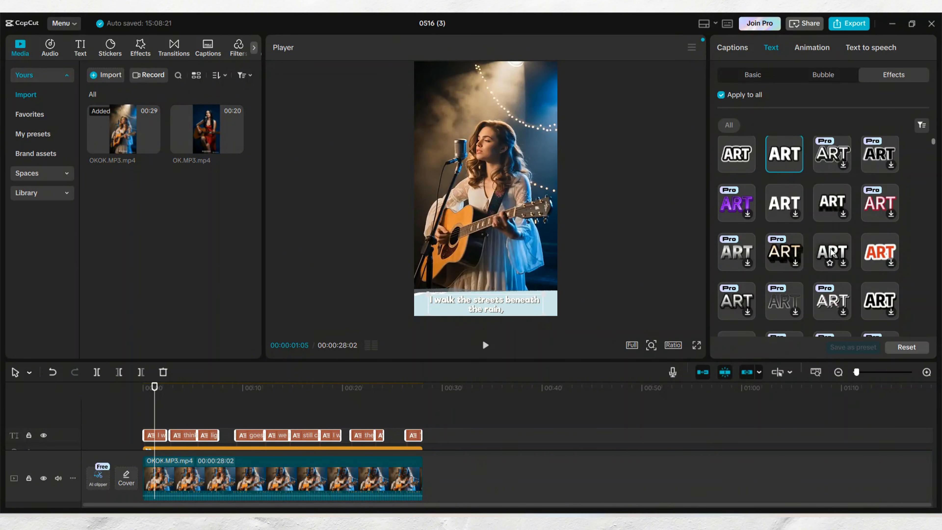
click(873, 266)
scroll(902, 265, down, 2)
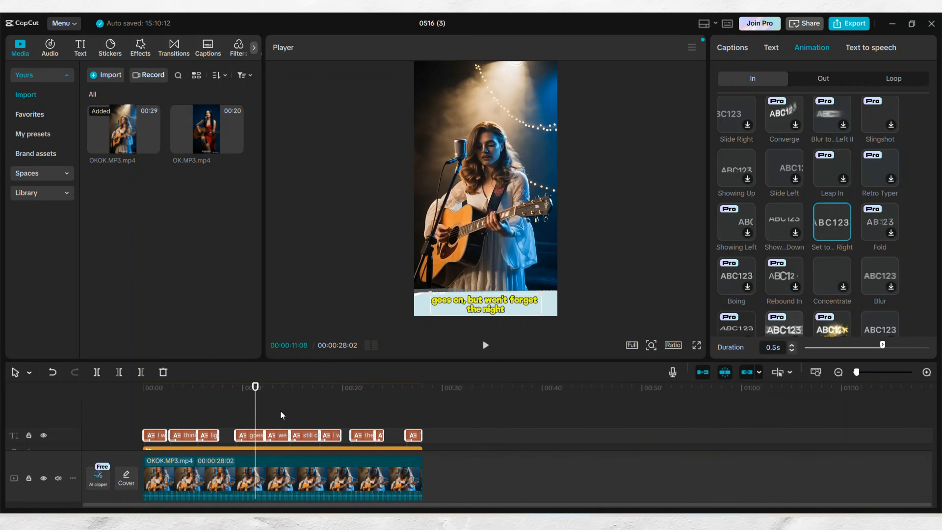
Scrub through the timeline to the end of the video at 00:00:28:02 to check the animated captions
drag(292, 390, 422, 397)
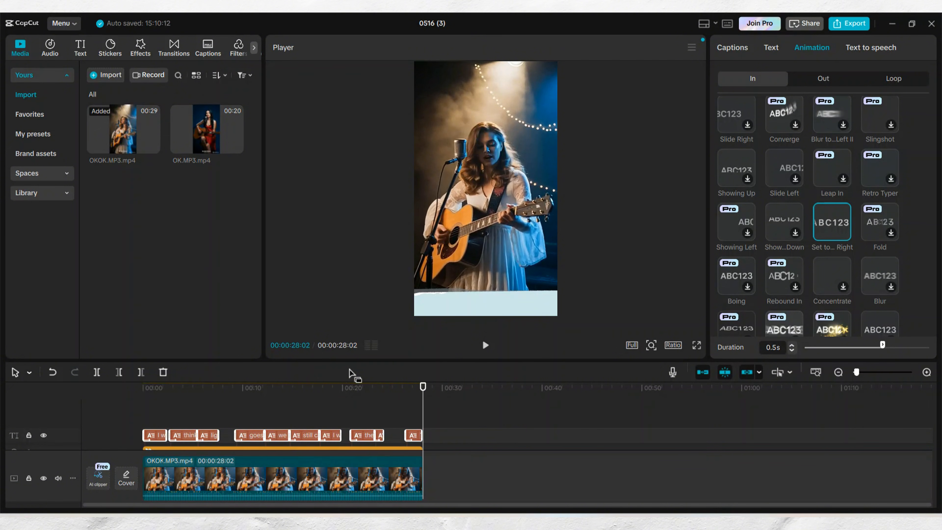
mouse_move(423, 398)
mouse_down()
mouse_move(143, 409)
mouse_move(423, 408)
mouse_up()
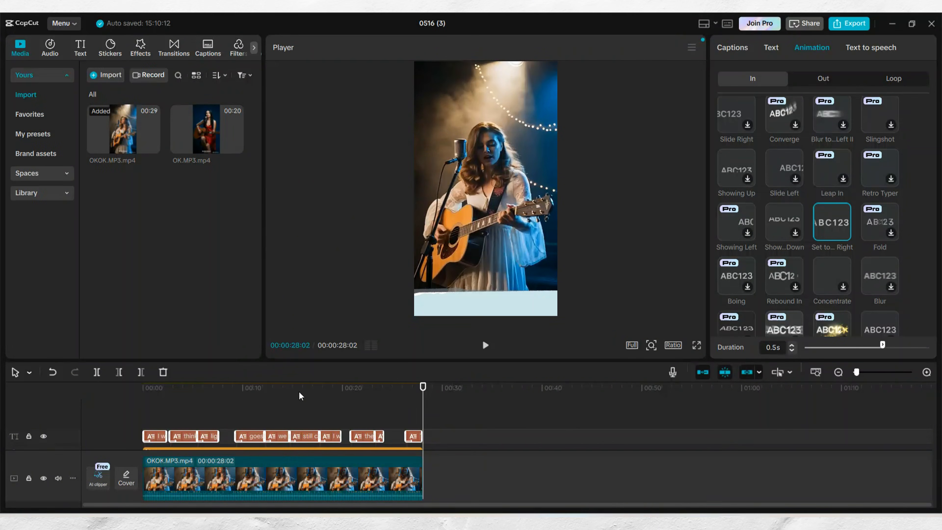
Add the Burning Love 2 video effect from the start of the timeline across the full length of the video
drag(301, 395, 143, 386)
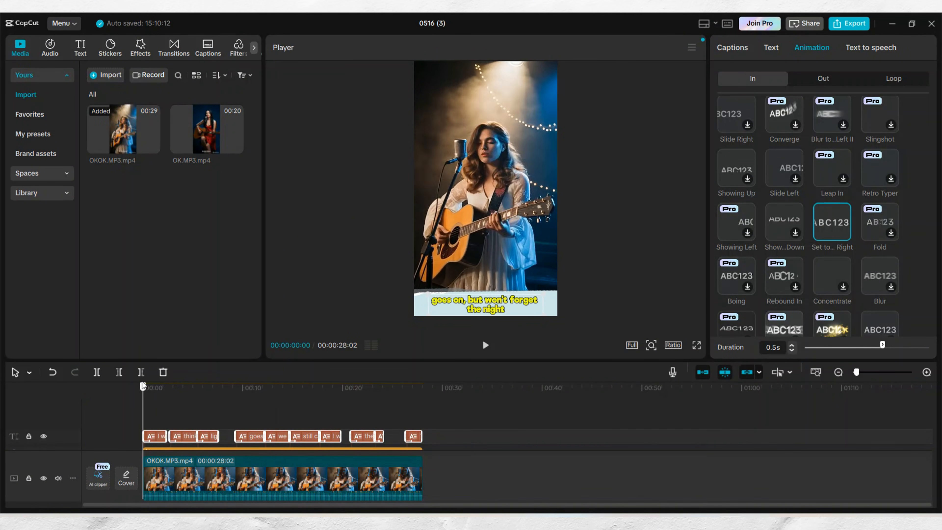
click(148, 52)
scroll(196, 168, down, 5)
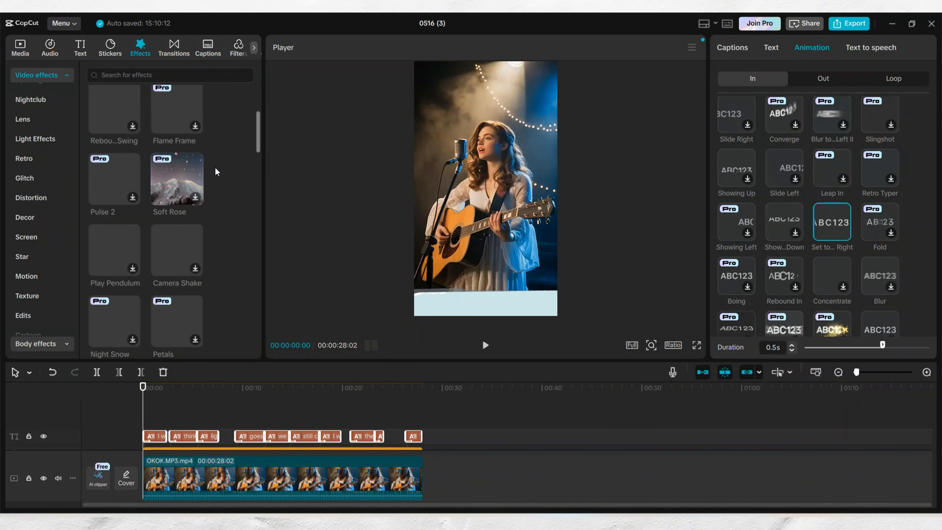
scroll(122, 201, down, 1)
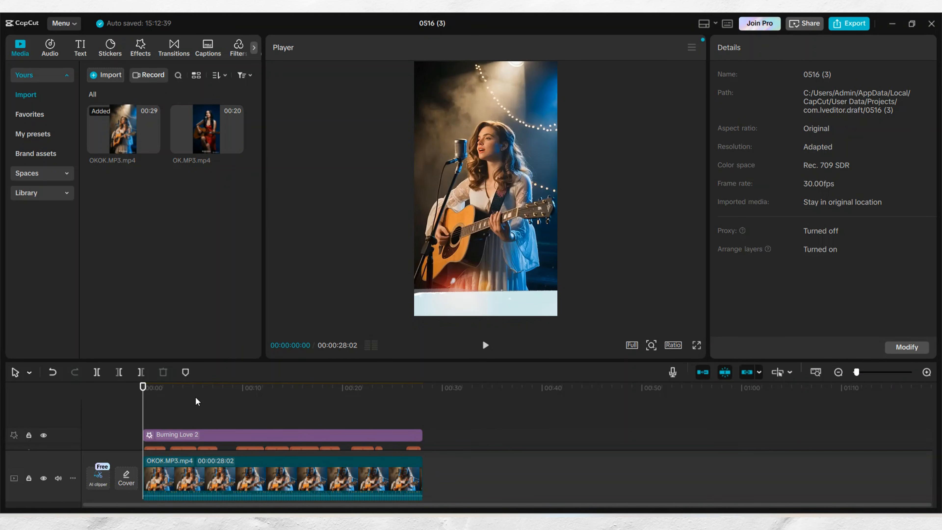
Enlarge the timeline area to fit every track and scrub through the whole video to check the effect together with the captions
drag(198, 394, 218, 396)
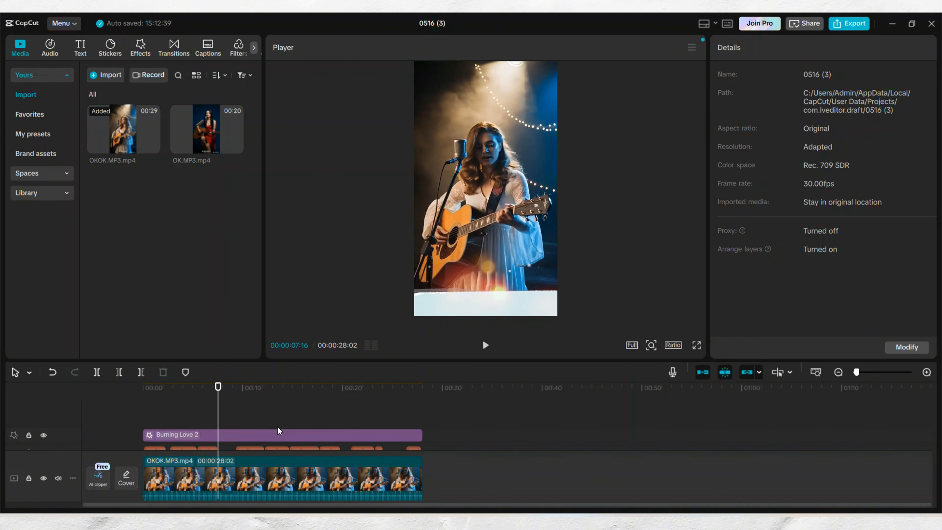
drag(345, 360, 351, 319)
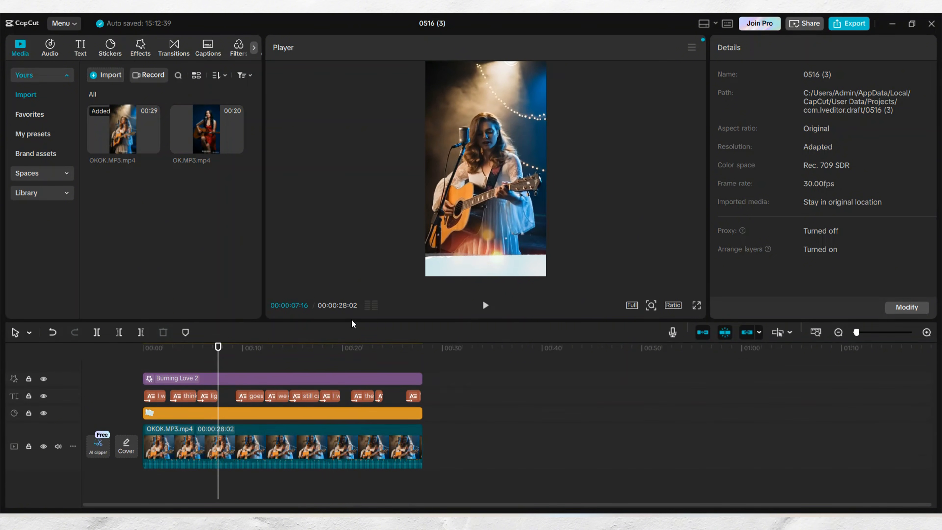
click(197, 351)
drag(200, 354, 422, 358)
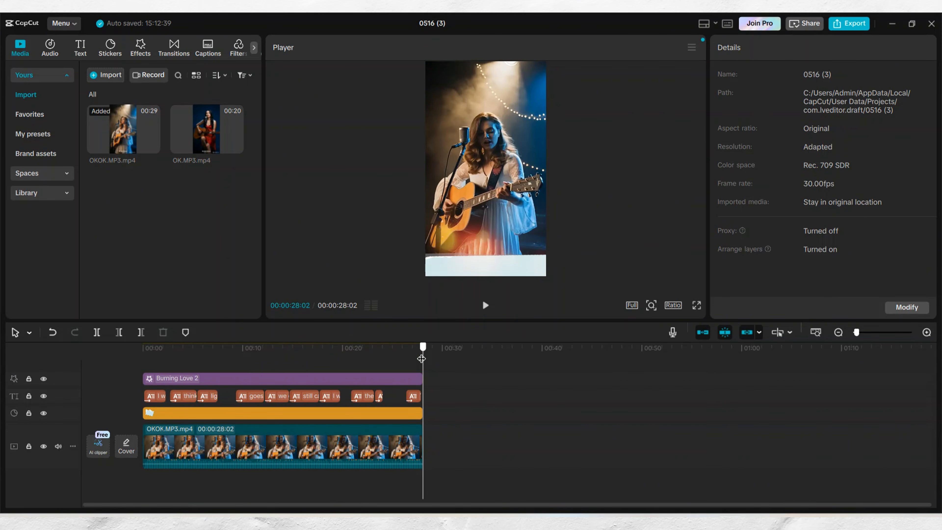
drag(422, 358, 119, 353)
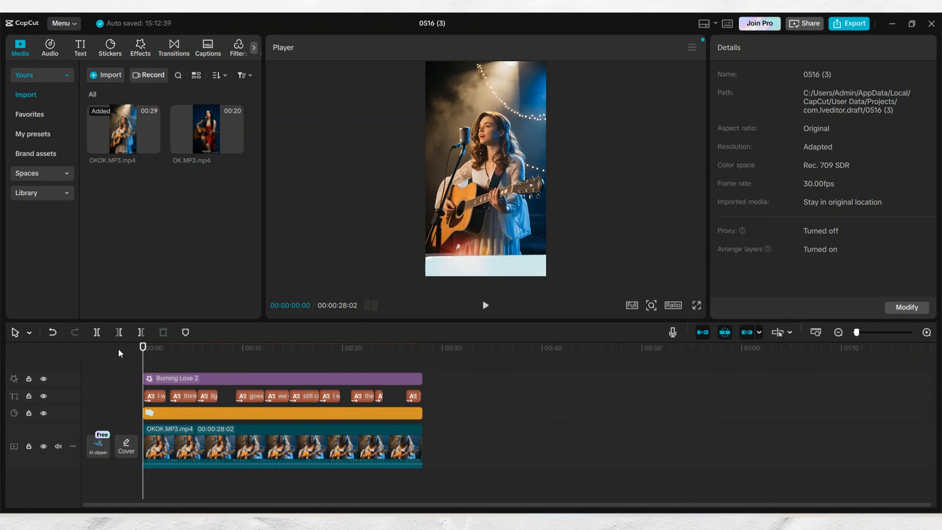
drag(139, 352, 275, 367)
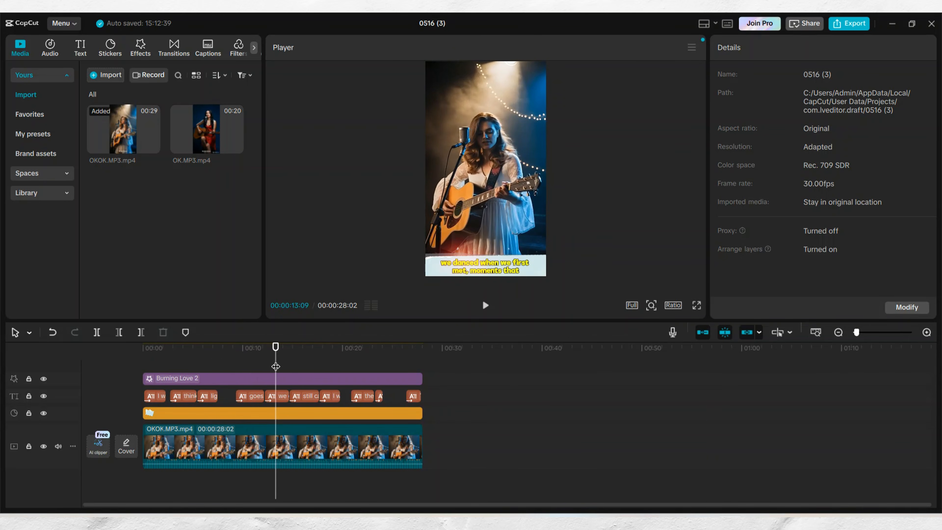